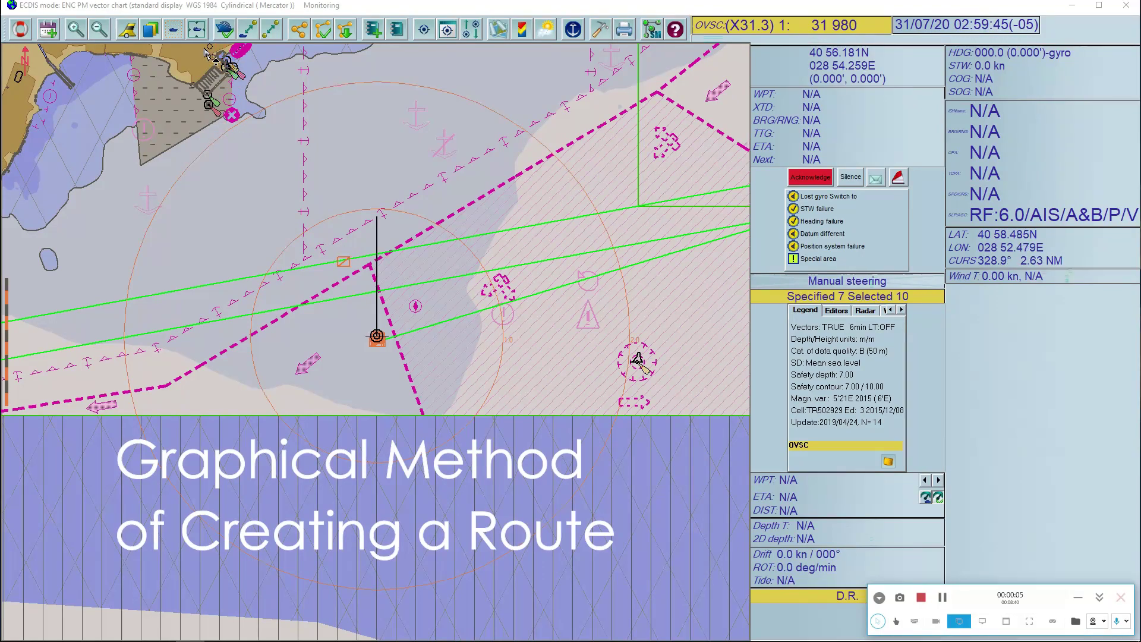
Start a new route graphically on the chart, placing first waypoint WP_001
left_click(300, 33)
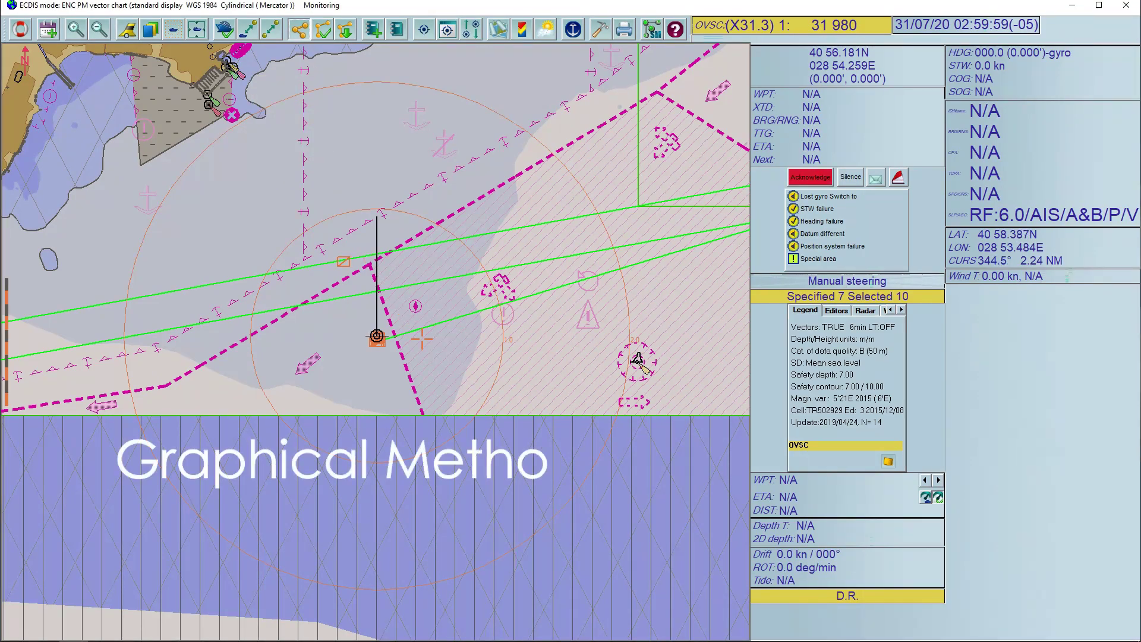
Place waypoints WP_002 and WP_003 running north-east from the approach into the strait
left_click(414, 306)
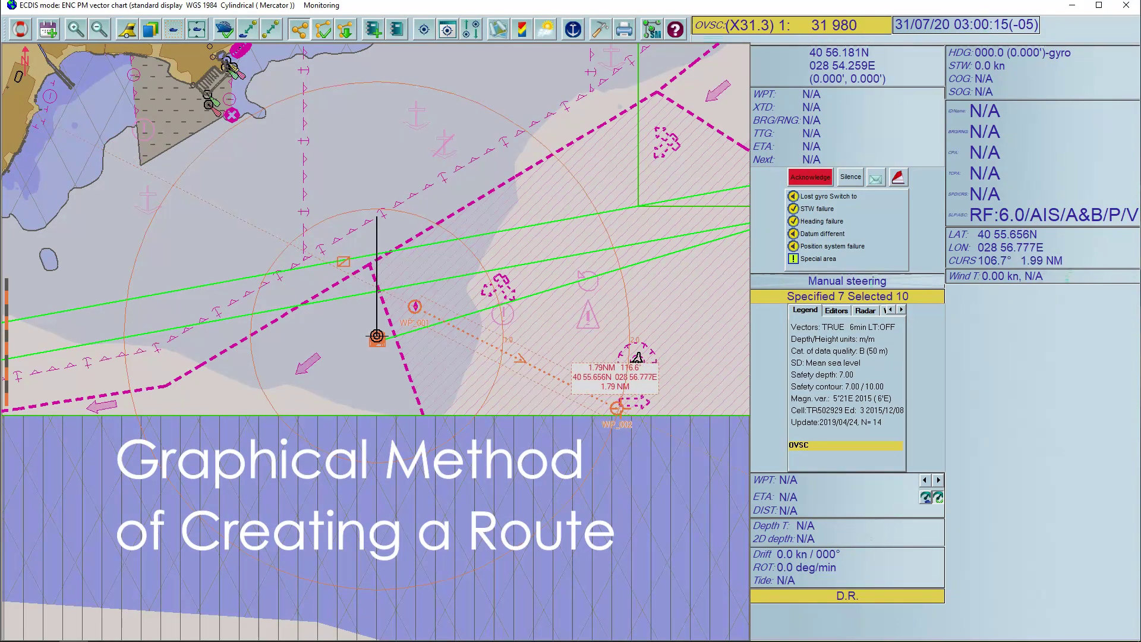
middle_click(636, 358)
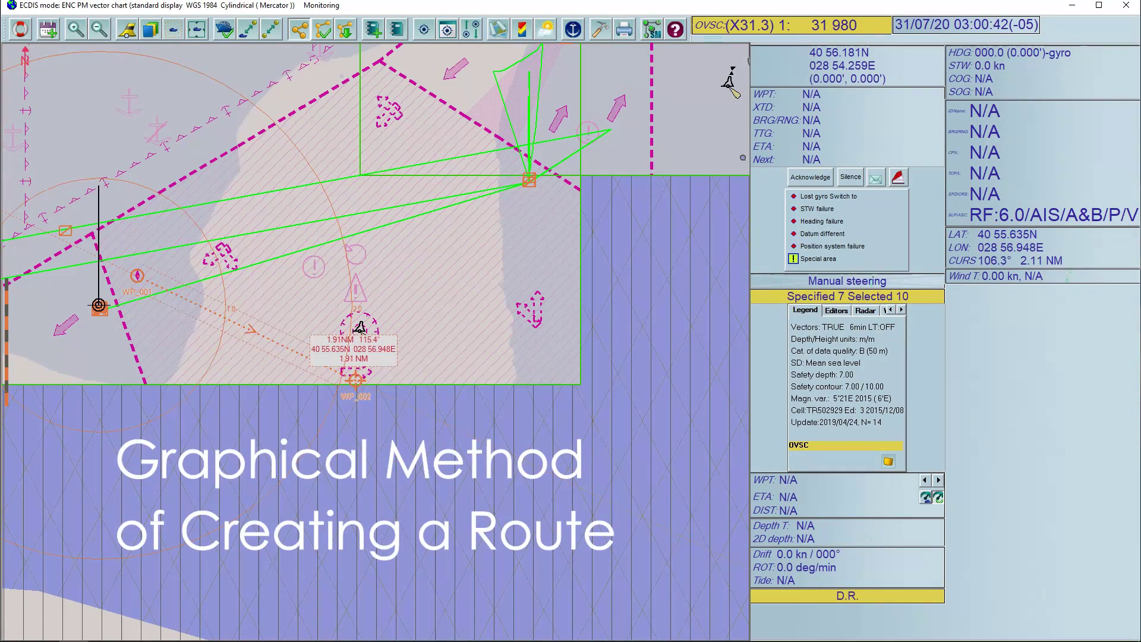
left_click(354, 379)
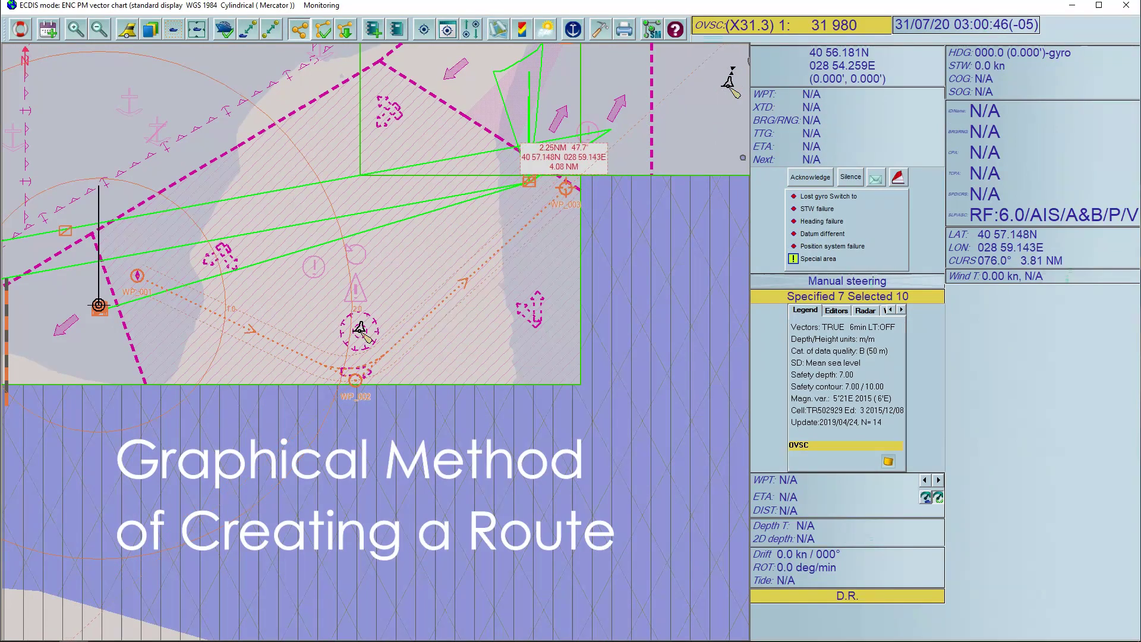
left_click(562, 188)
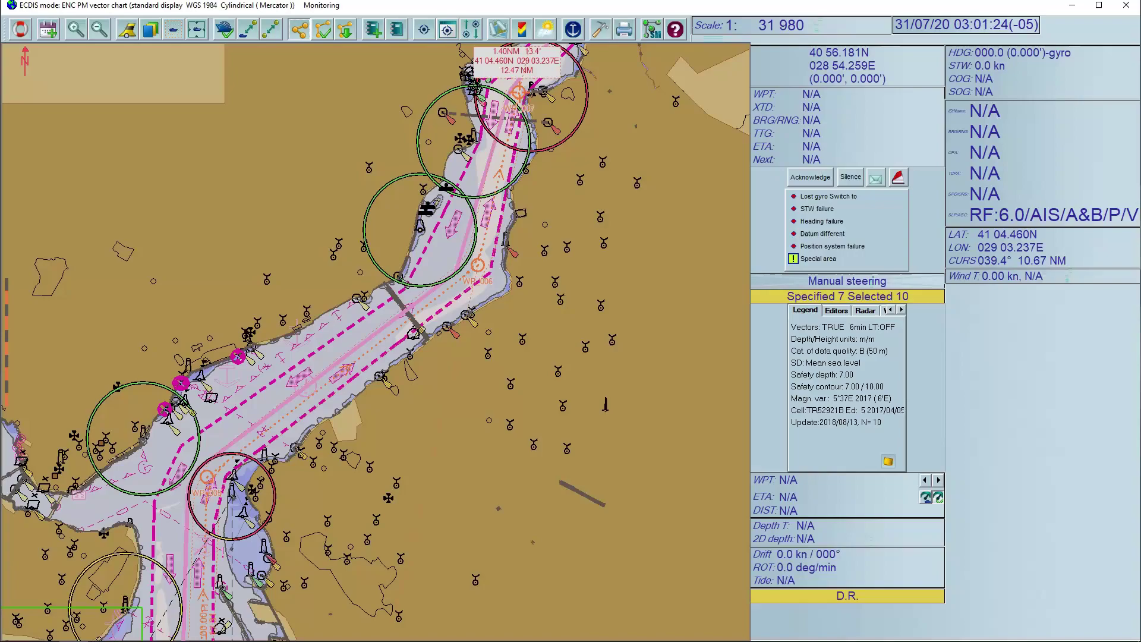
scroll(375, 341, "up", 1)
scroll(375, 342, "up", 1)
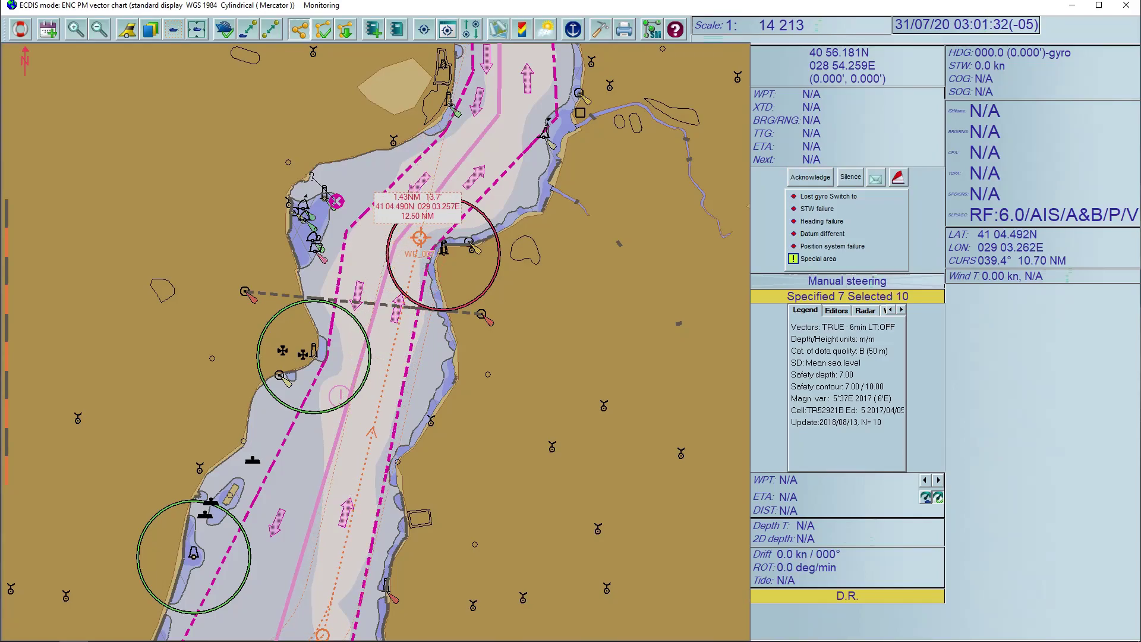
Add waypoints up the strait's traffic lane, including WP_008 further up the channel
left_click(420, 238)
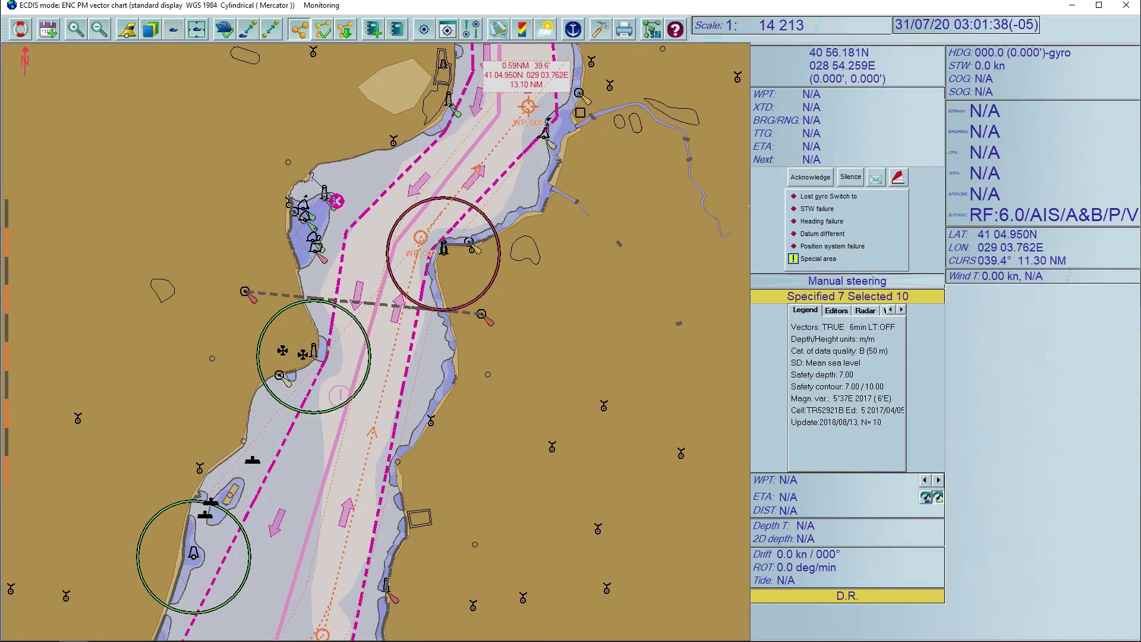
left_click(532, 114)
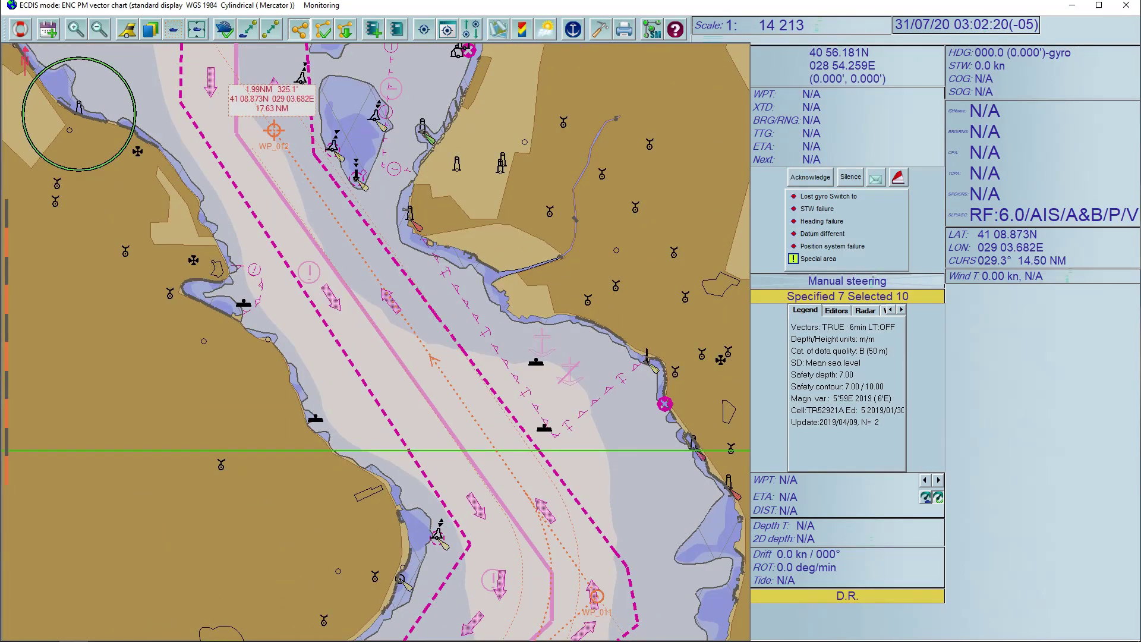
Add waypoints through WP_015 and drag final waypoint WP_016 to the pilot boarding area
left_click(274, 130)
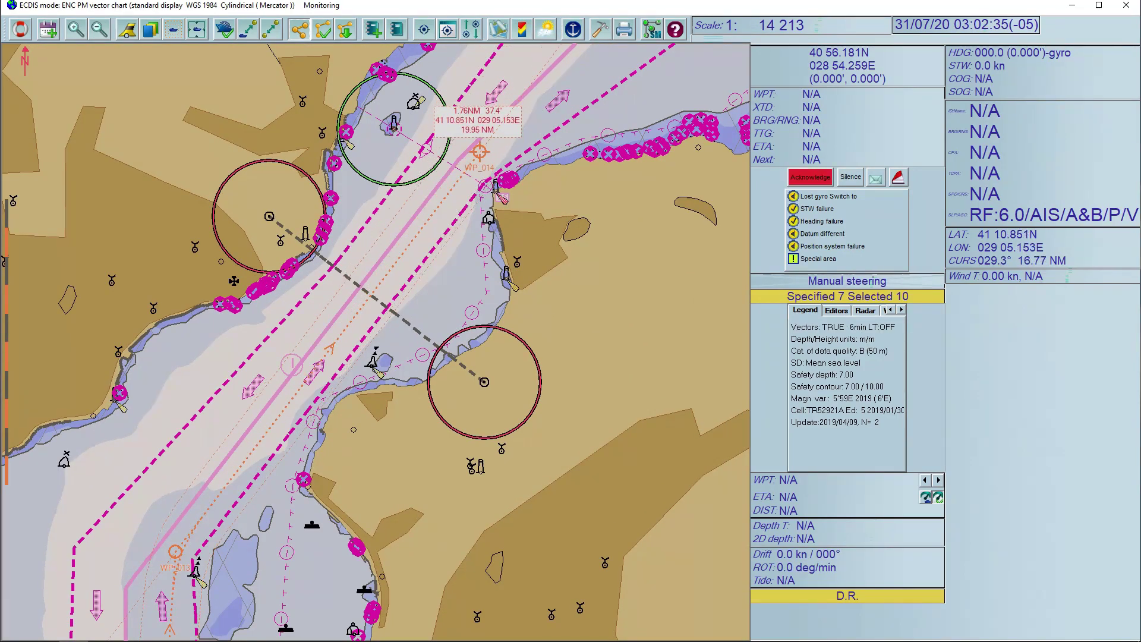
left_click(480, 165)
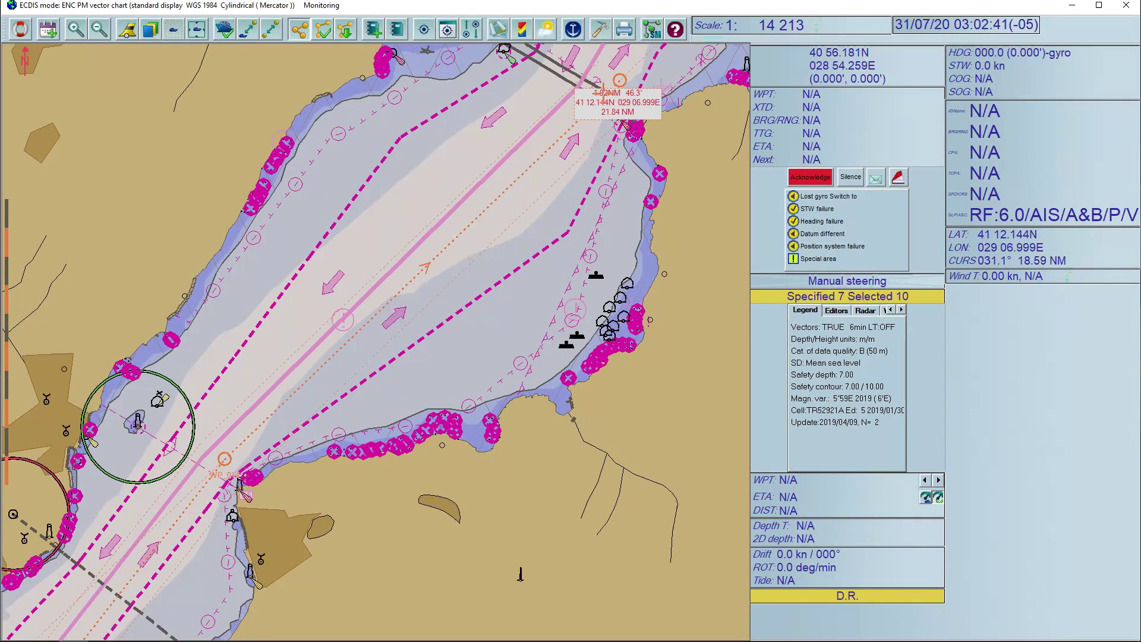
left_click(567, 142)
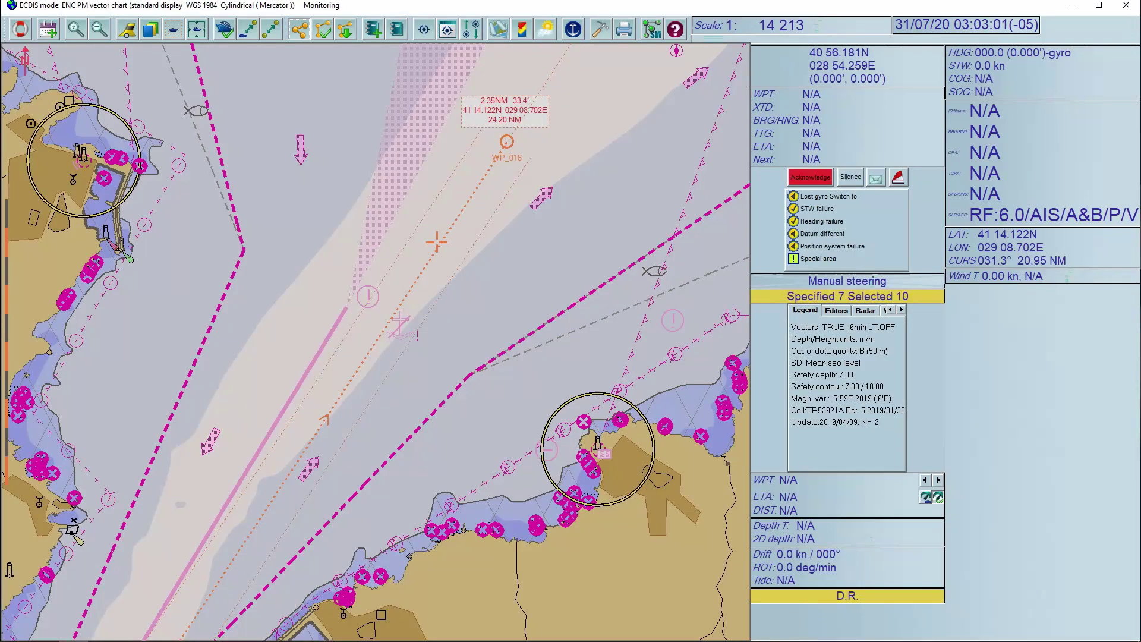
left_click_drag(436, 242, 525, 203)
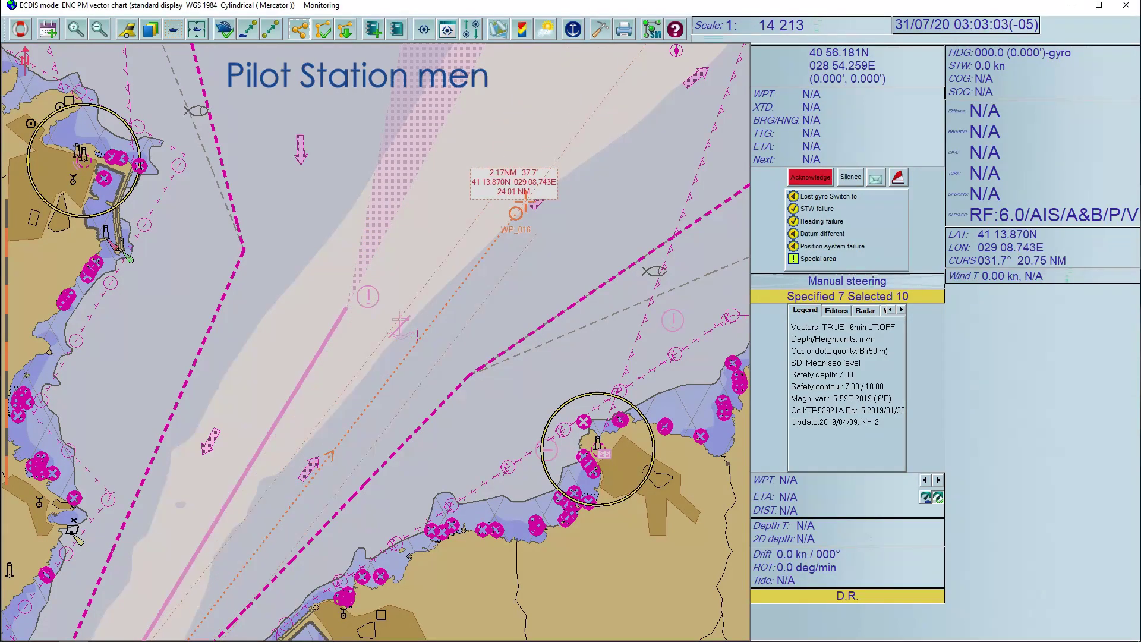
left_click_drag(525, 198, 676, 48)
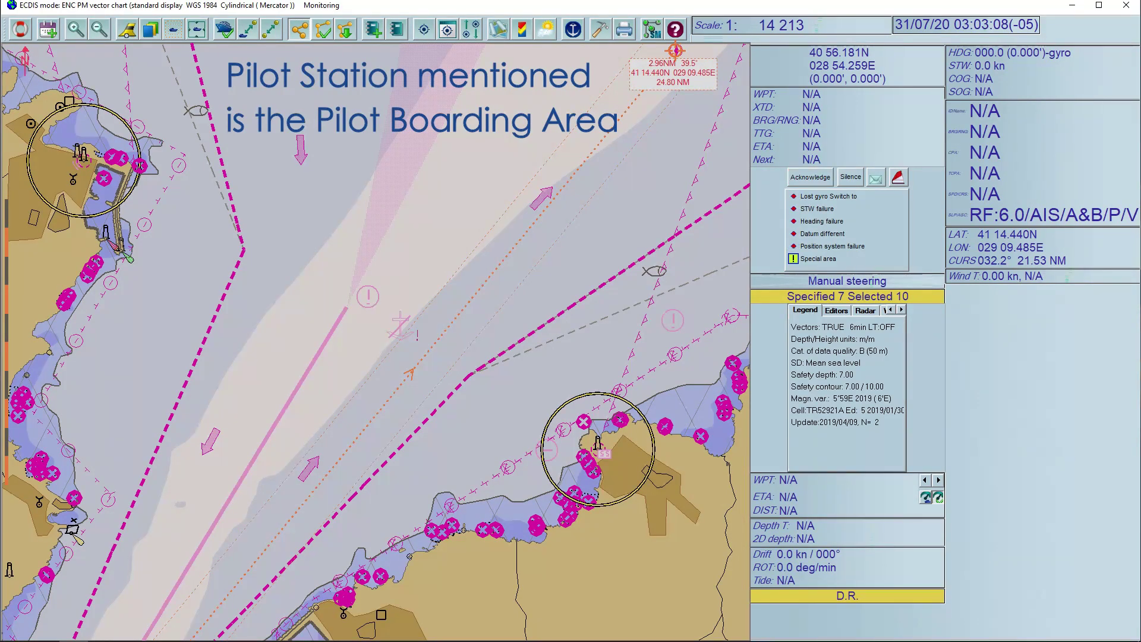
left_click_drag(675, 51, 674, 149)
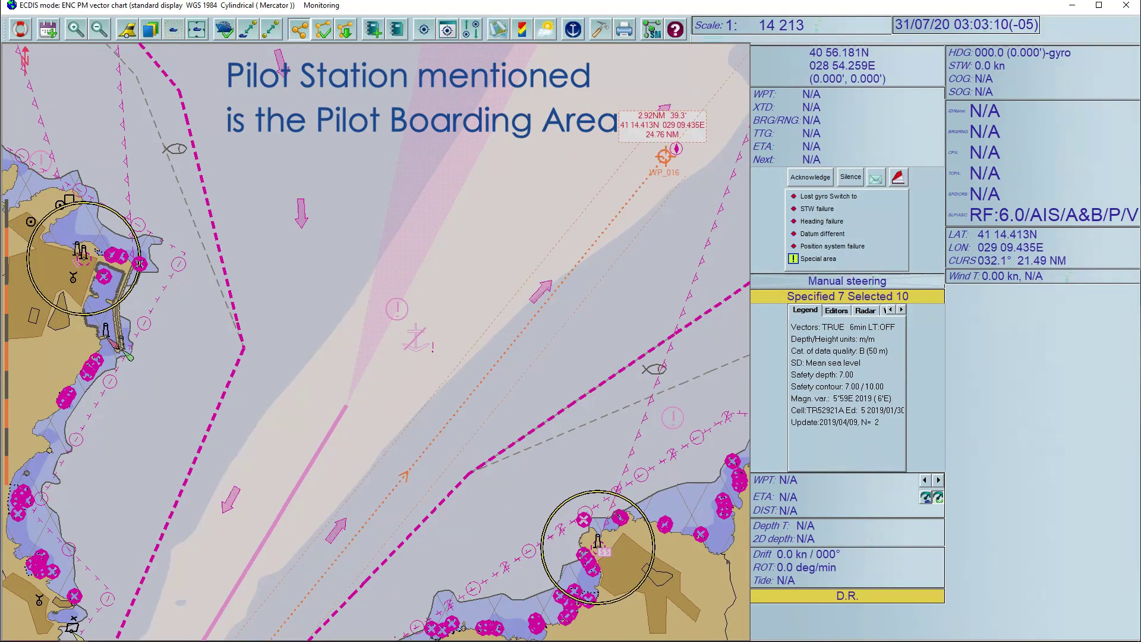
End the route and name it 'CM PEREZ SAMPLE ROUTE - BOSP', within the 29-character limit
double_click(675, 149)
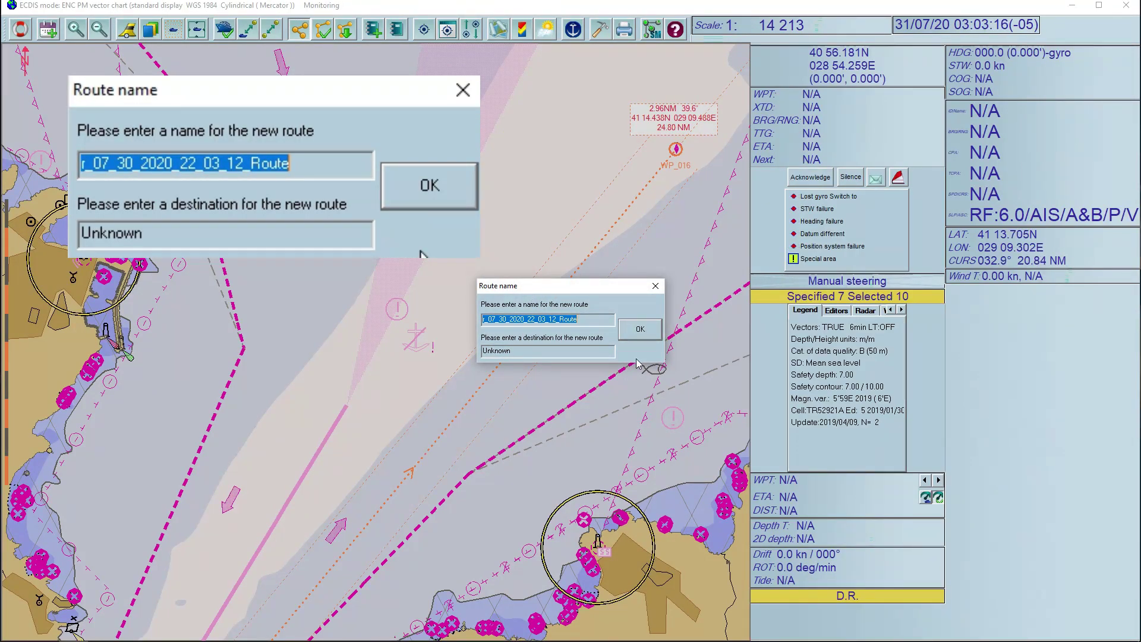
key("BackSpace")
type("CM")
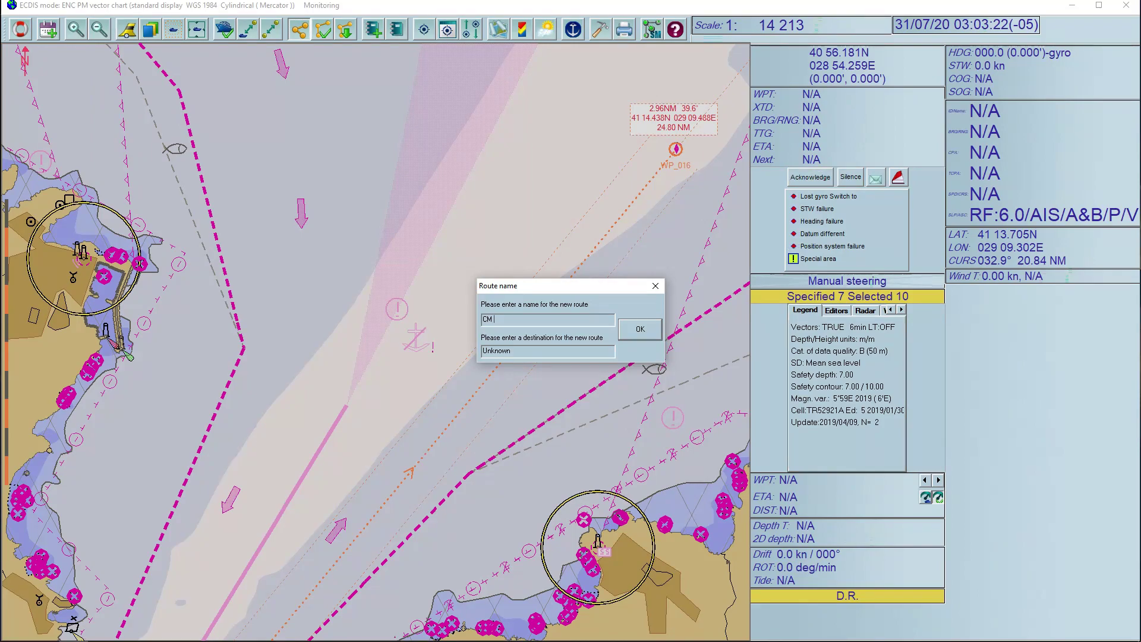
type("PE")
type("0")
type("HO")
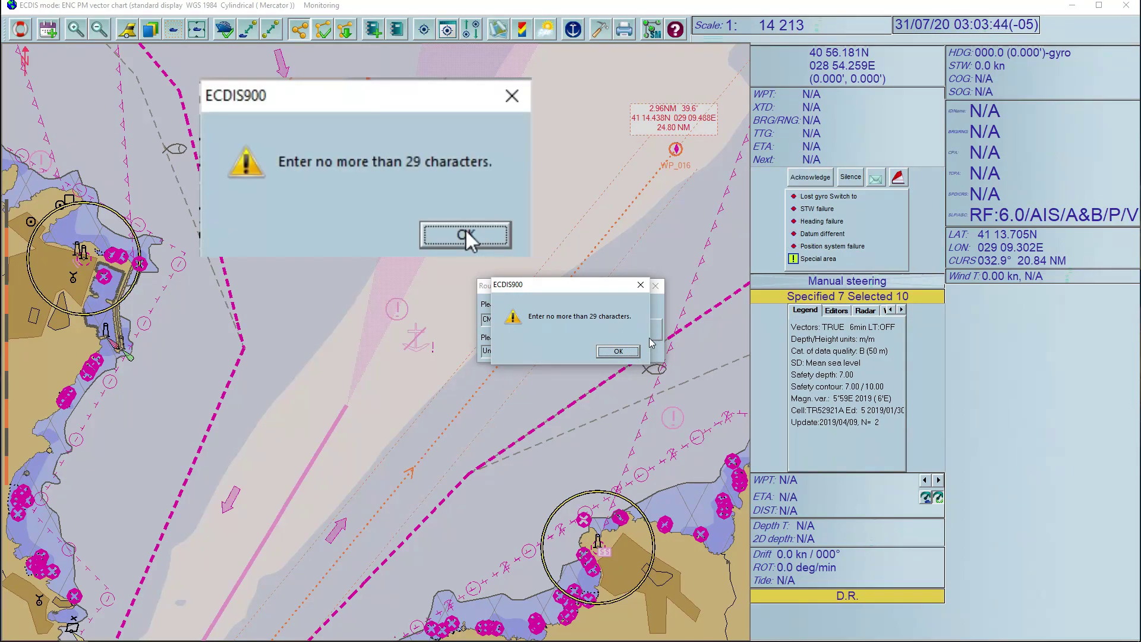
left_click(618, 352)
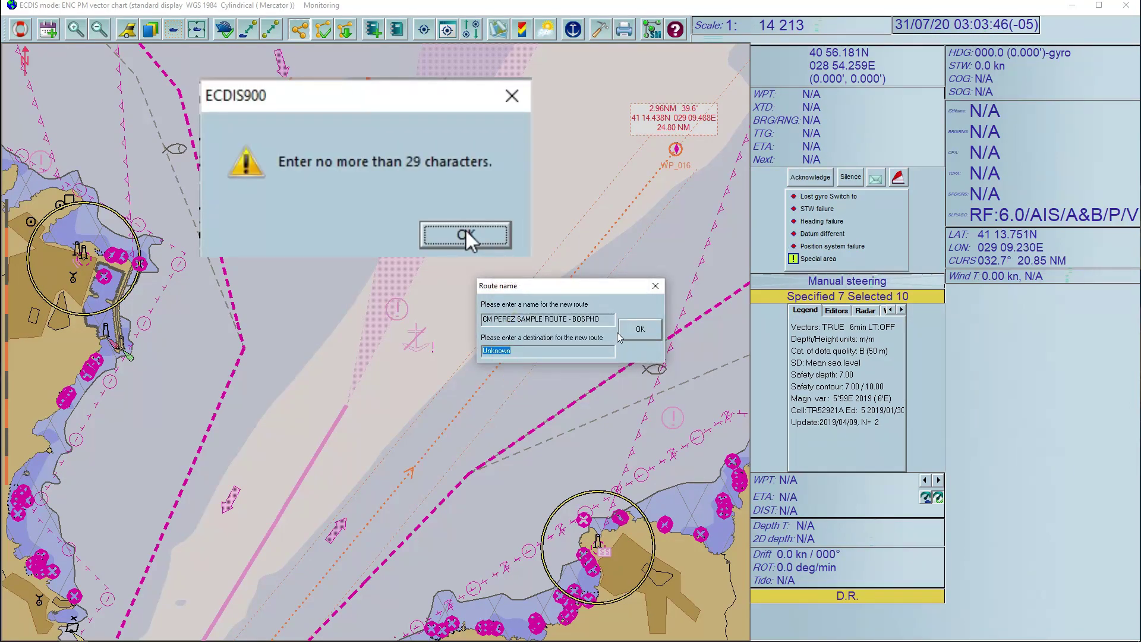
left_click(466, 231)
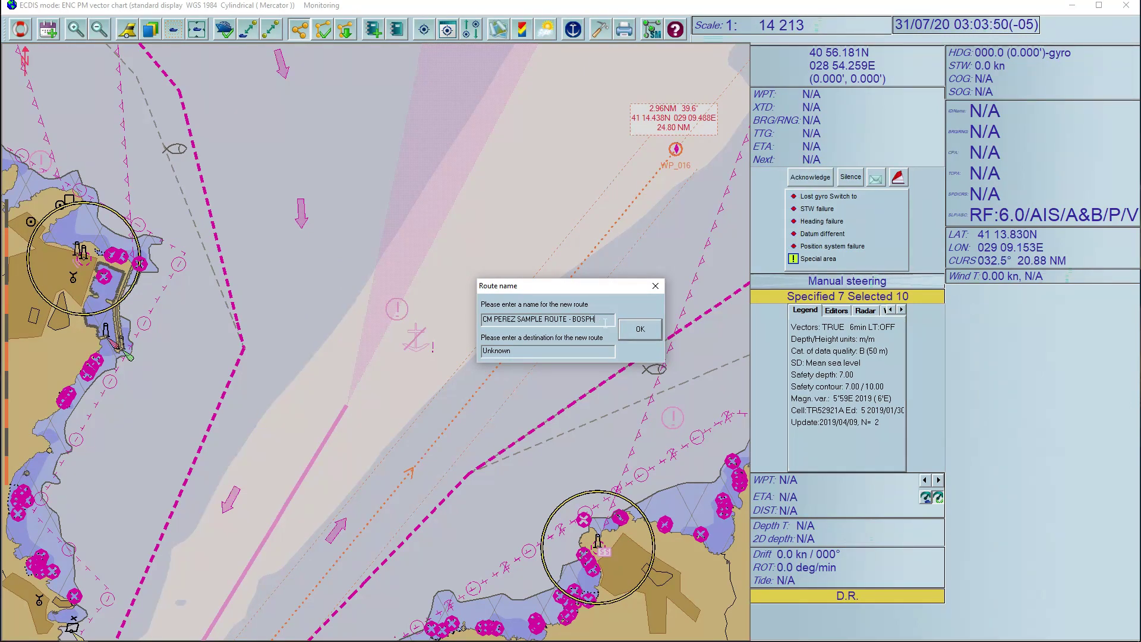
key("BackSpace")
key("BackSpace")
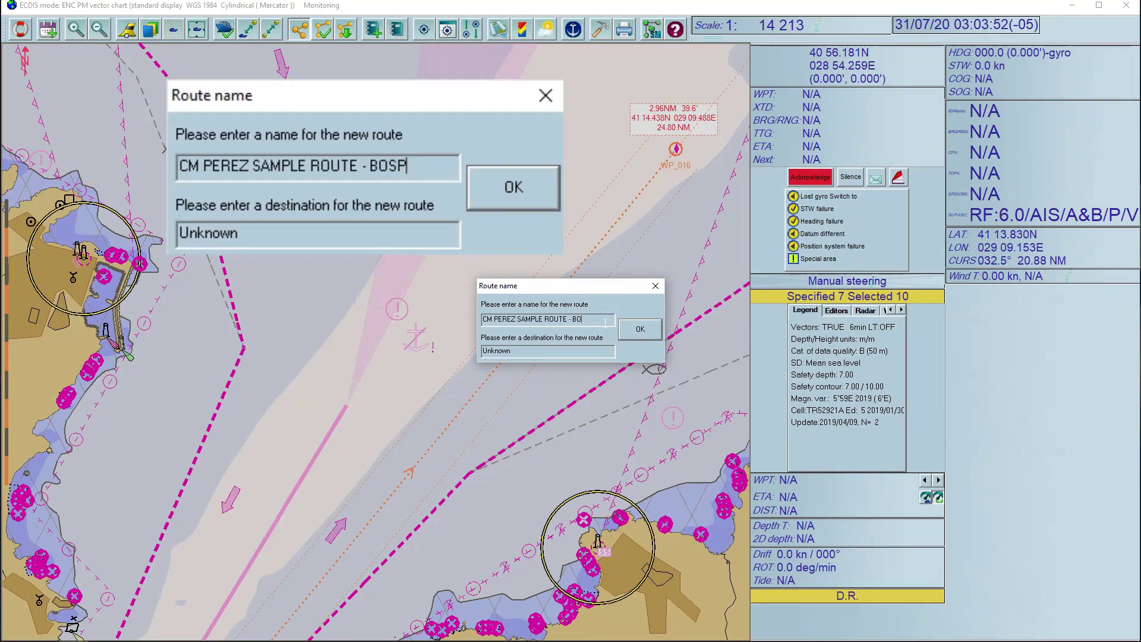
key("BackSpace")
key("BackSpace")
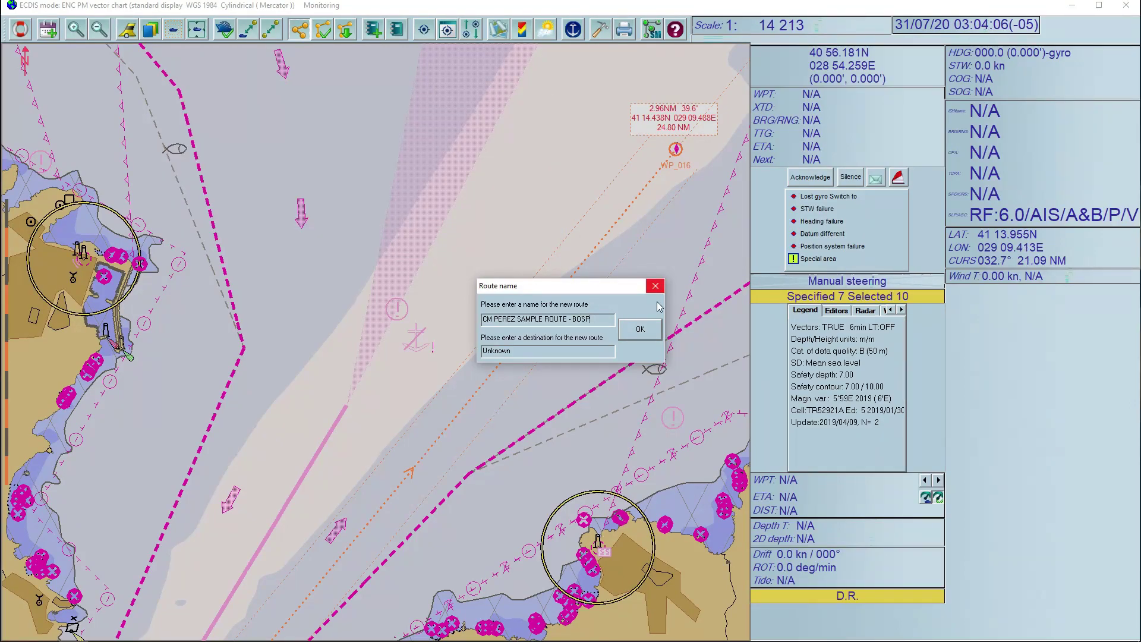
left_click(641, 330)
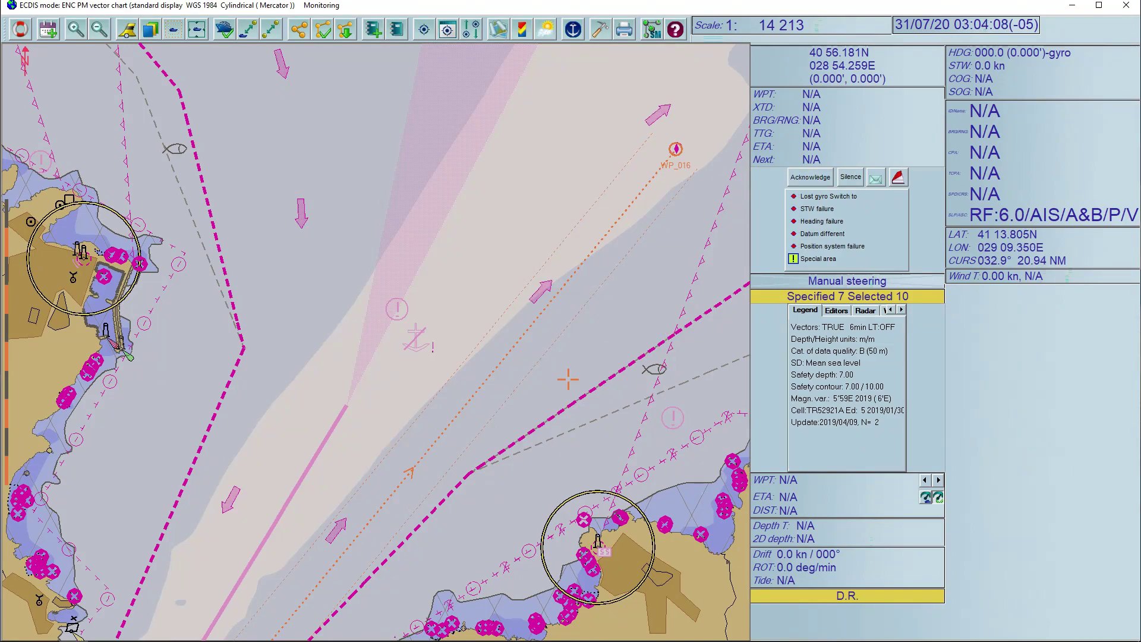
Run Check route on CM PEREZ SAMPLE ROUTE - BOSP to list safety-contour and hazard alerts
right_click(549, 314)
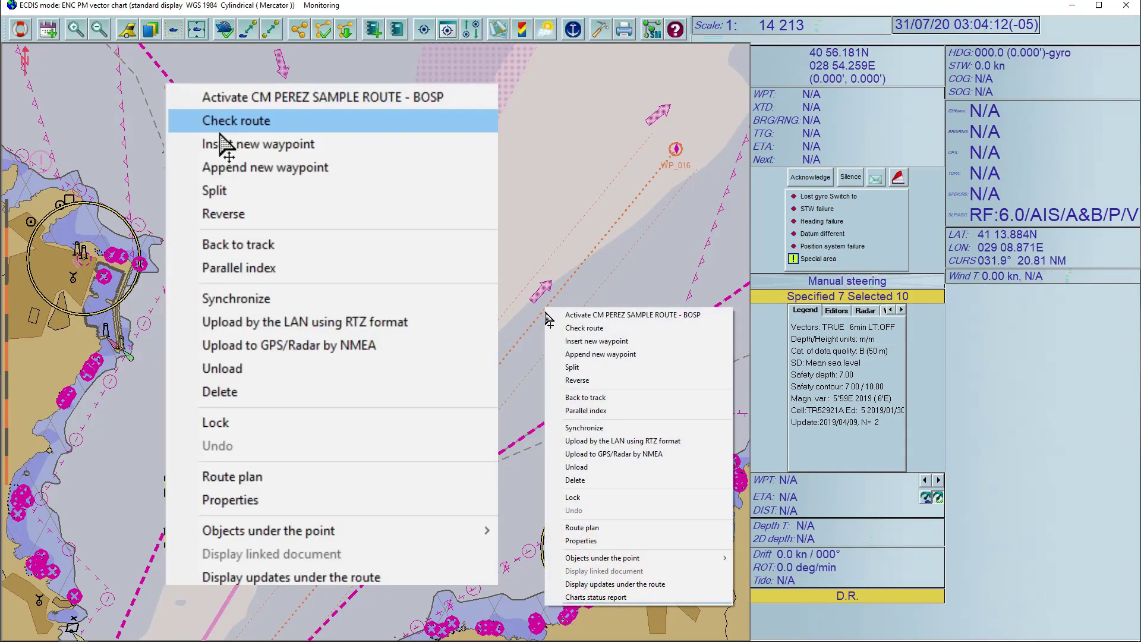
left_click(582, 327)
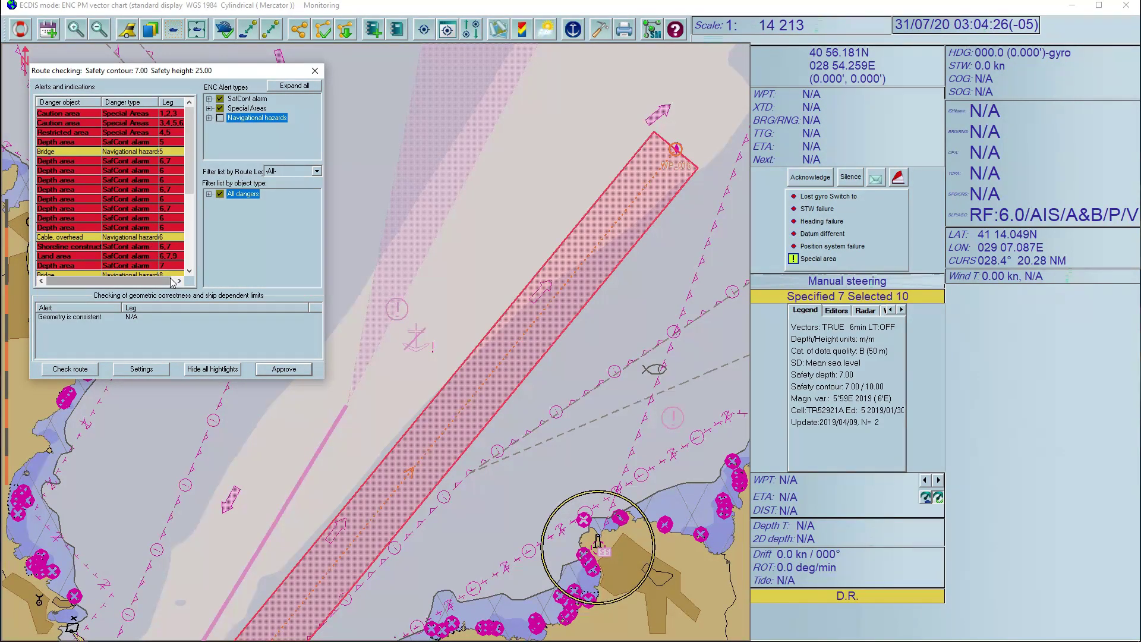
scroll(146, 257, "down", 1)
scroll(148, 265, "down", 1)
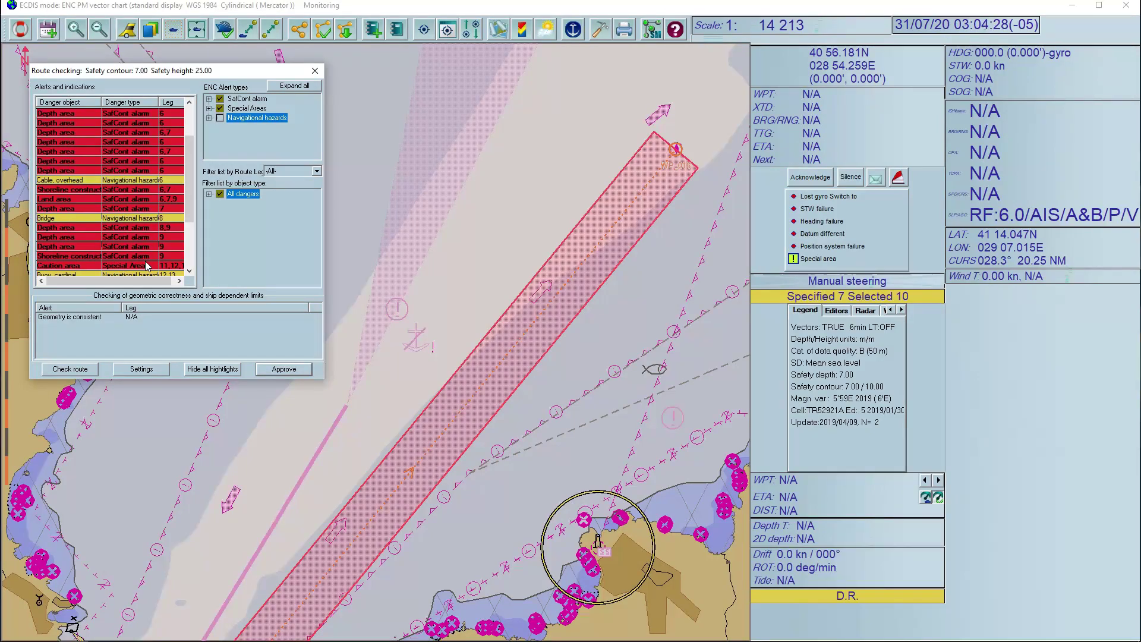
scroll(151, 258, "down", 1)
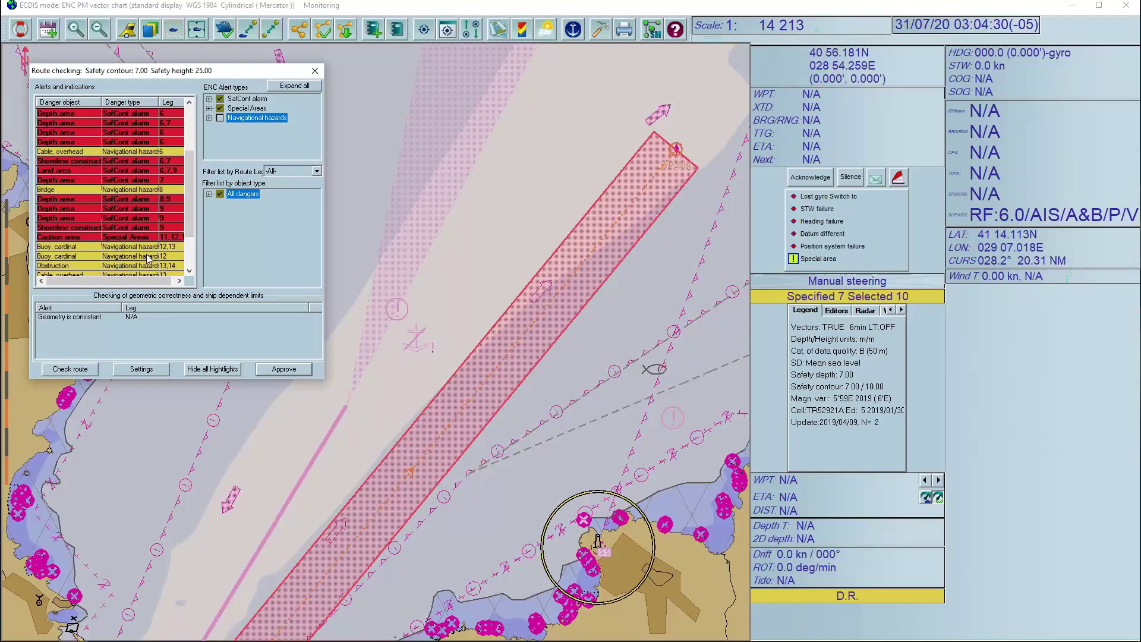
scroll(150, 260, "down", 1)
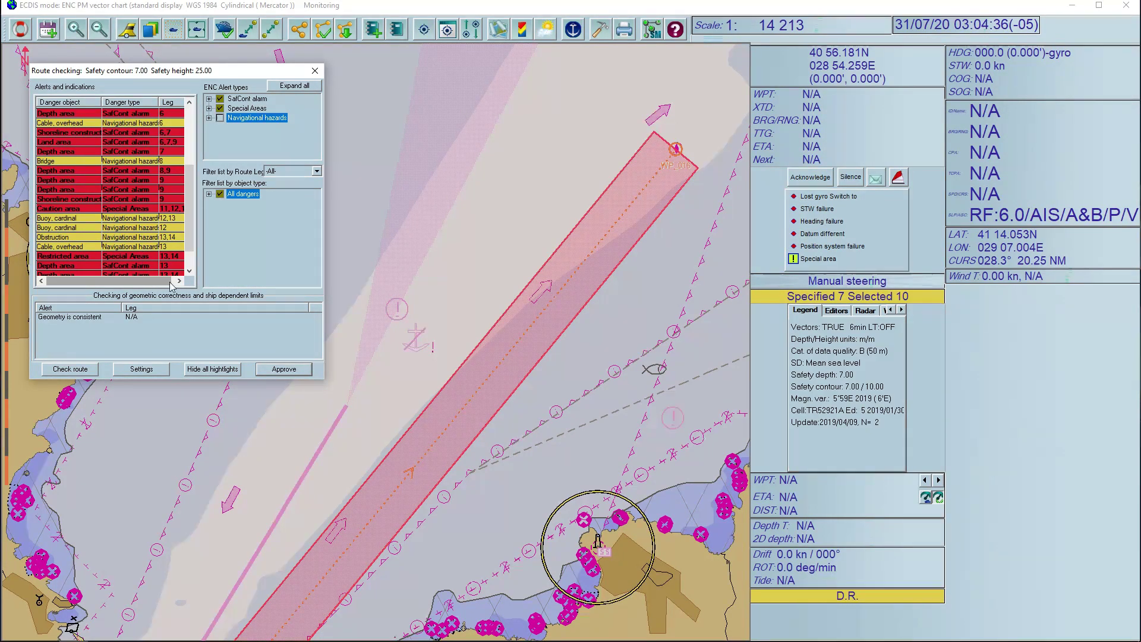
Approve the checked route, confirming Yes despite the unsafe-route warning
left_click(281, 371)
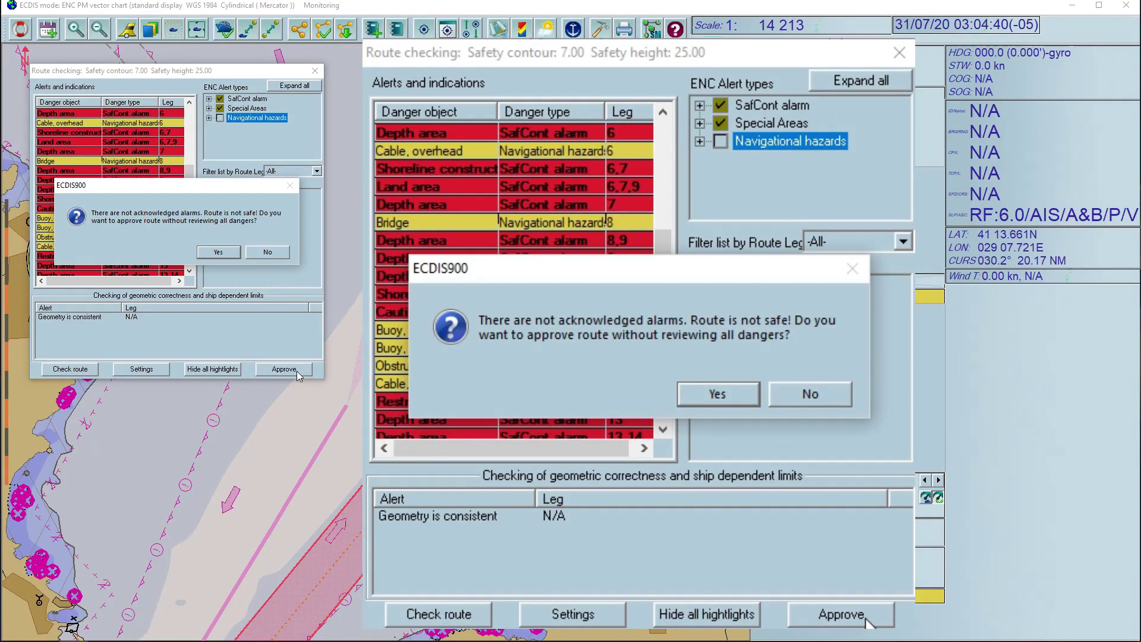
left_click(218, 252)
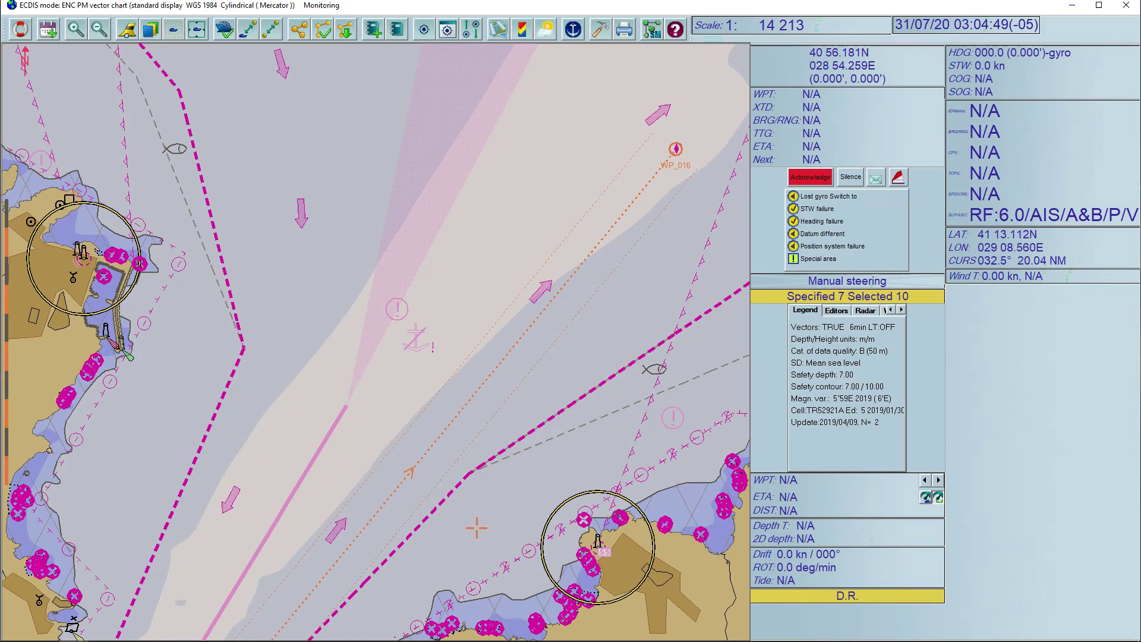
scroll(464, 544, "down", 1)
scroll(376, 342, "down", 1)
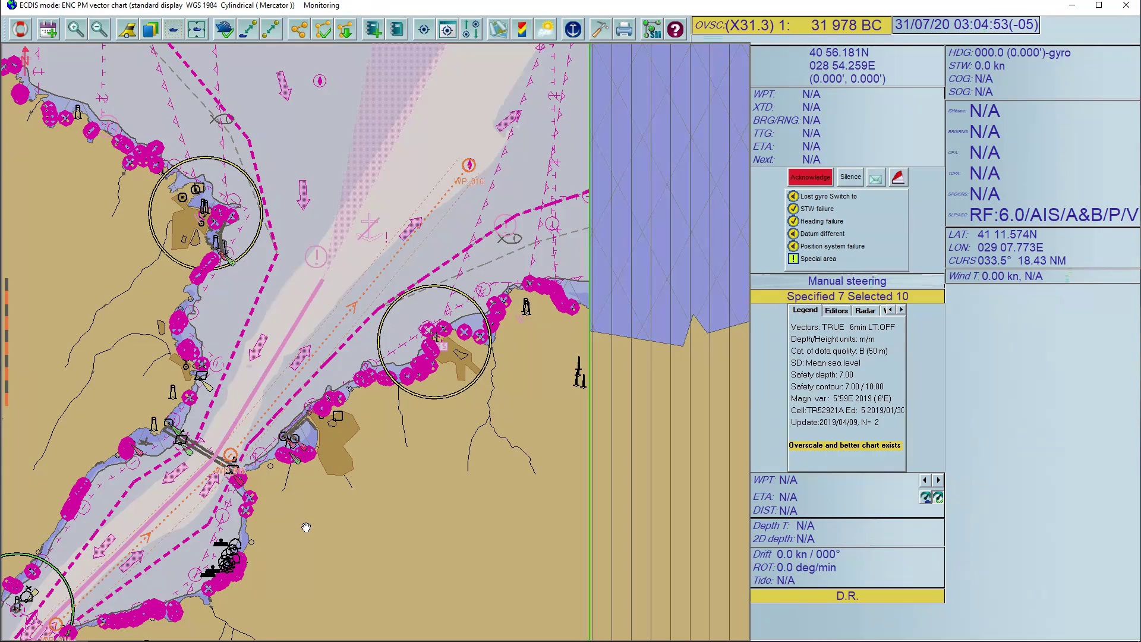
Drag WP_002 beside the small island down and right to its new position
left_click_drag(305, 529, 526, 357)
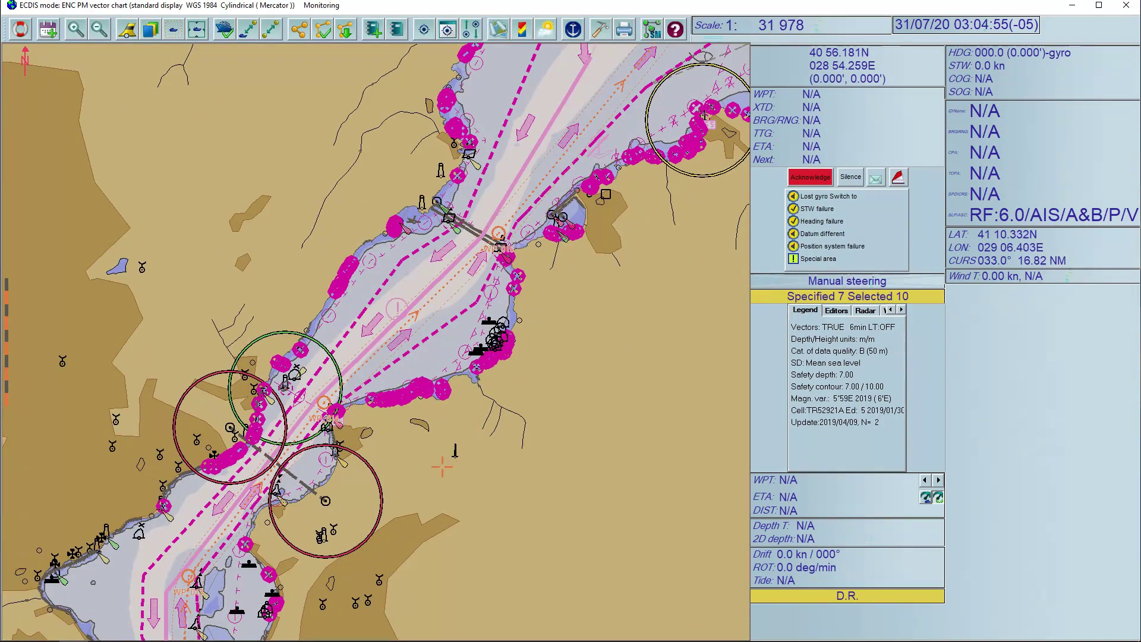
left_click_drag(441, 477, 340, 392)
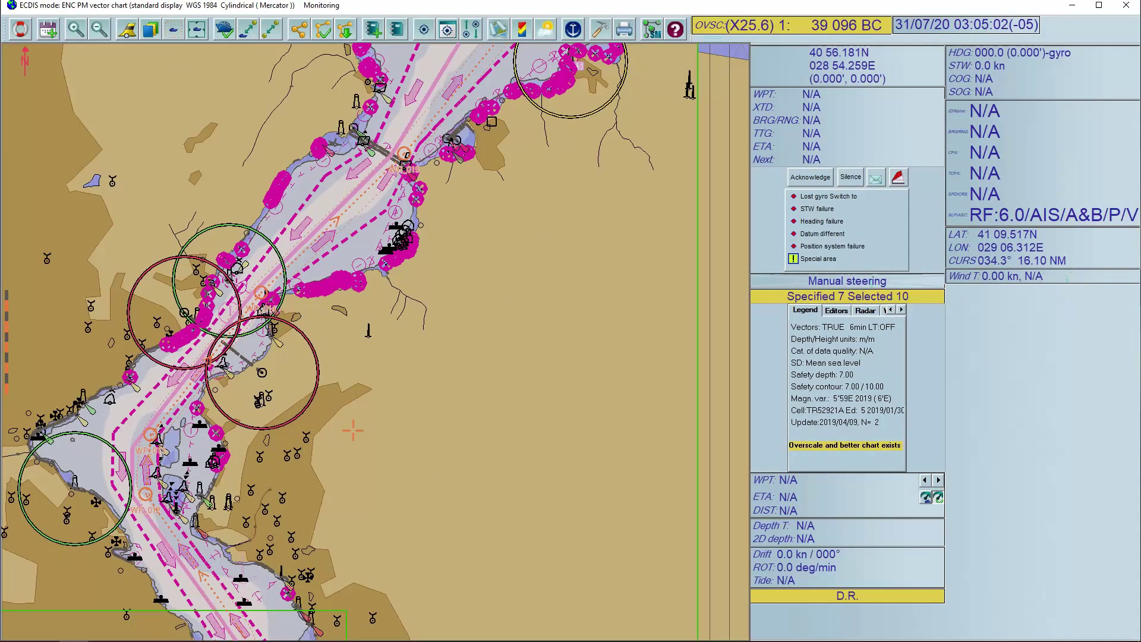
left_click_drag(365, 429, 526, 319)
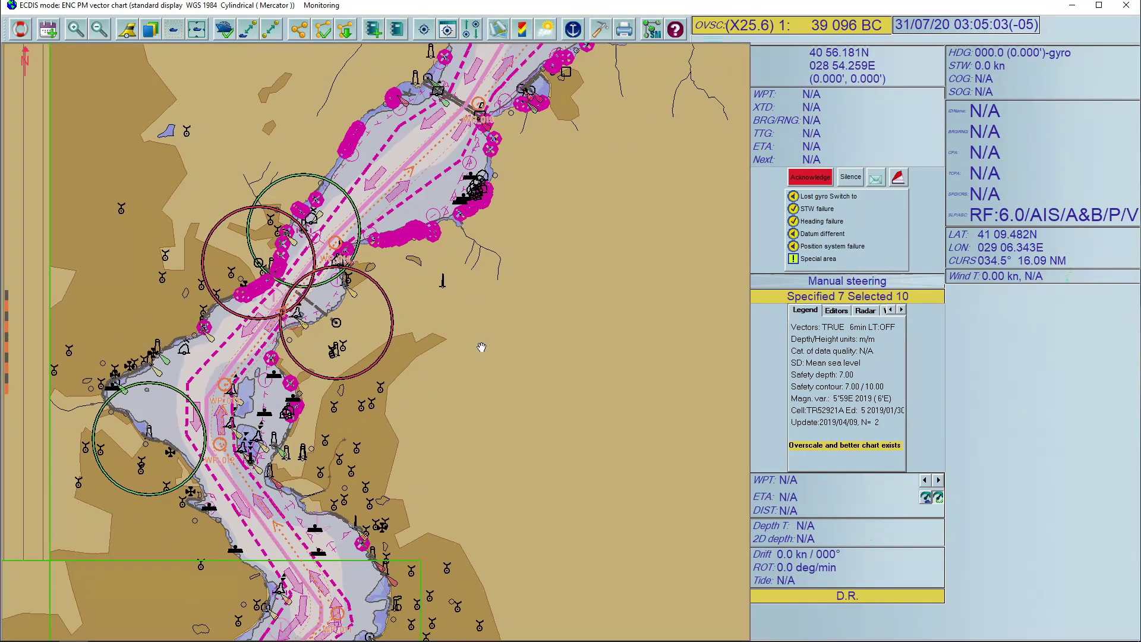
scroll(375, 348, "up", 1)
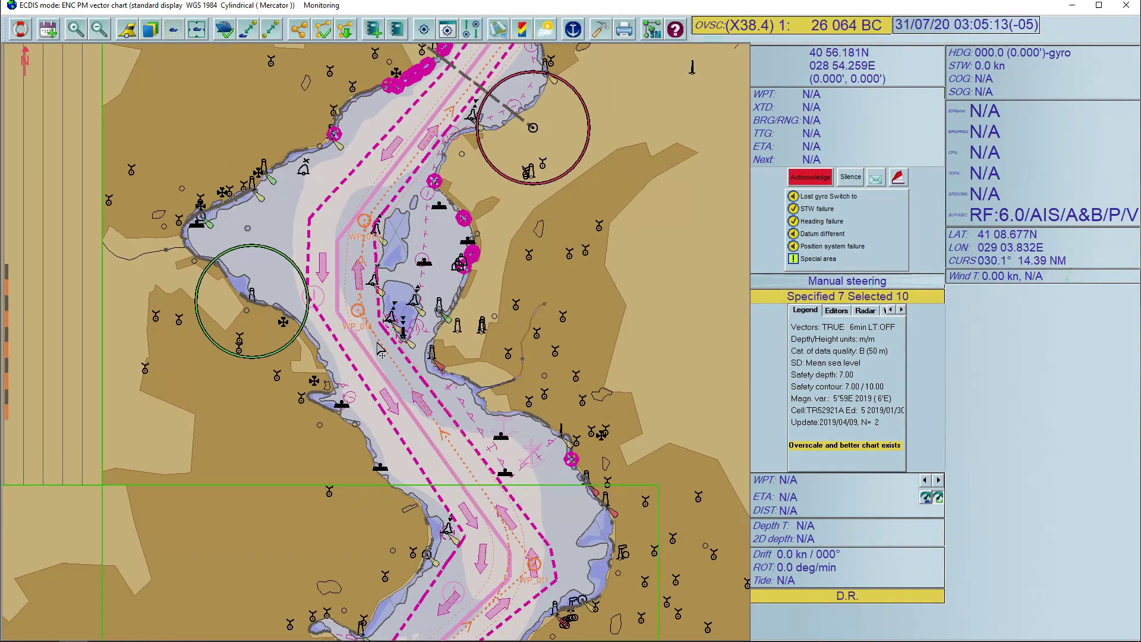
scroll(375, 341, "up", 2)
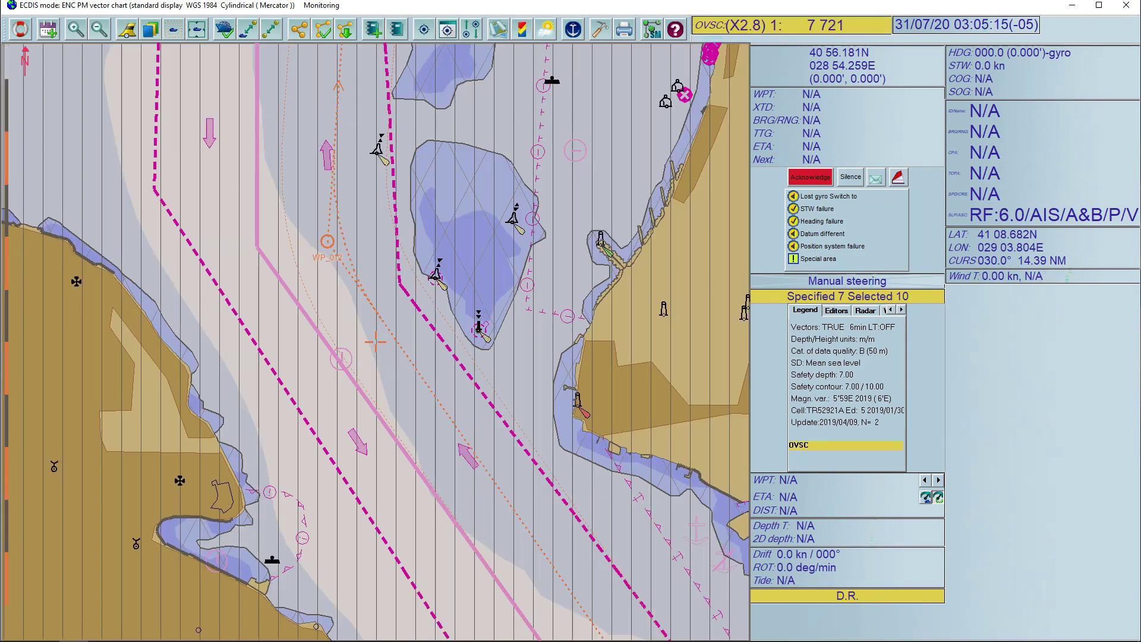
scroll(377, 341, "up", 1)
left_click_drag(331, 249, 365, 298)
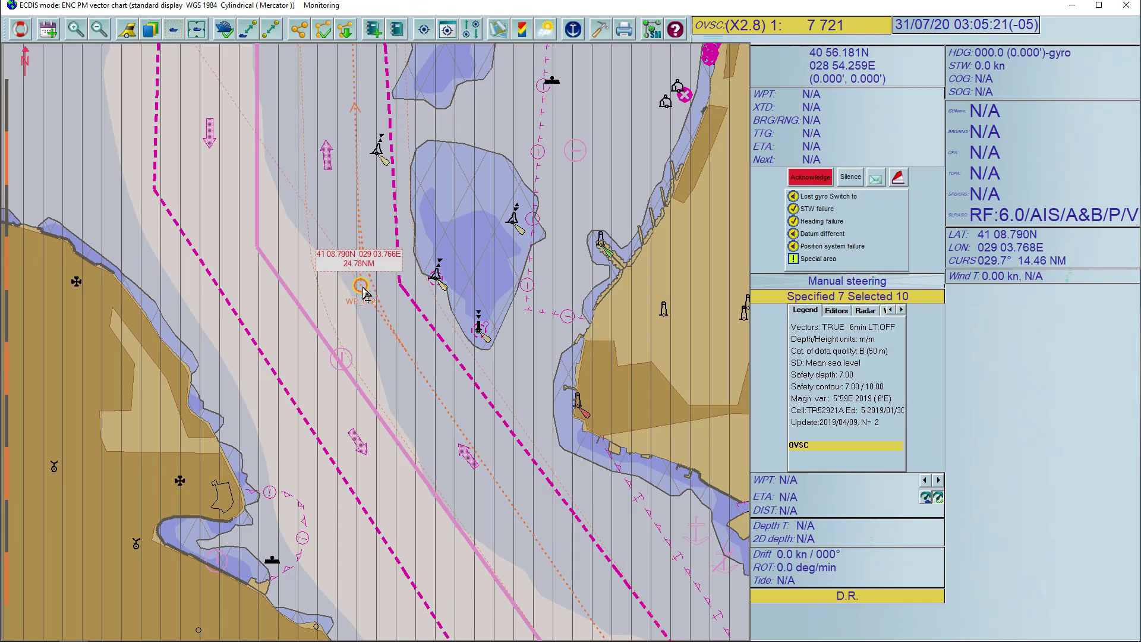
mouse_move(365, 297)
left_mouse_down()
mouse_move(366, 315)
mouse_move(363, 304)
left_mouse_up()
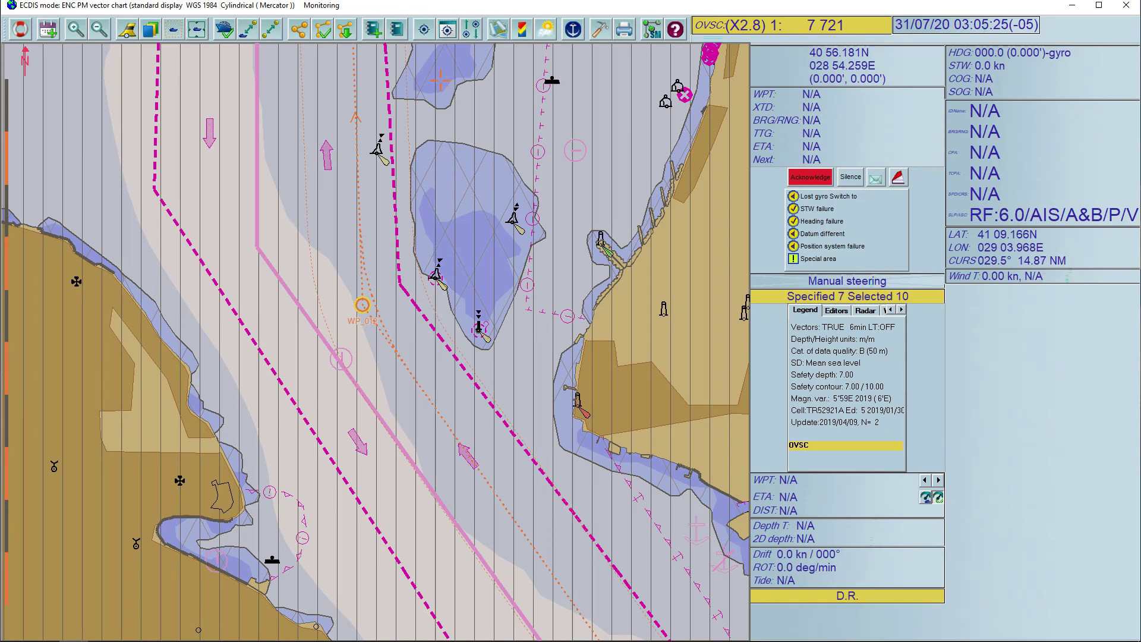
scroll(454, 172, "up", 1)
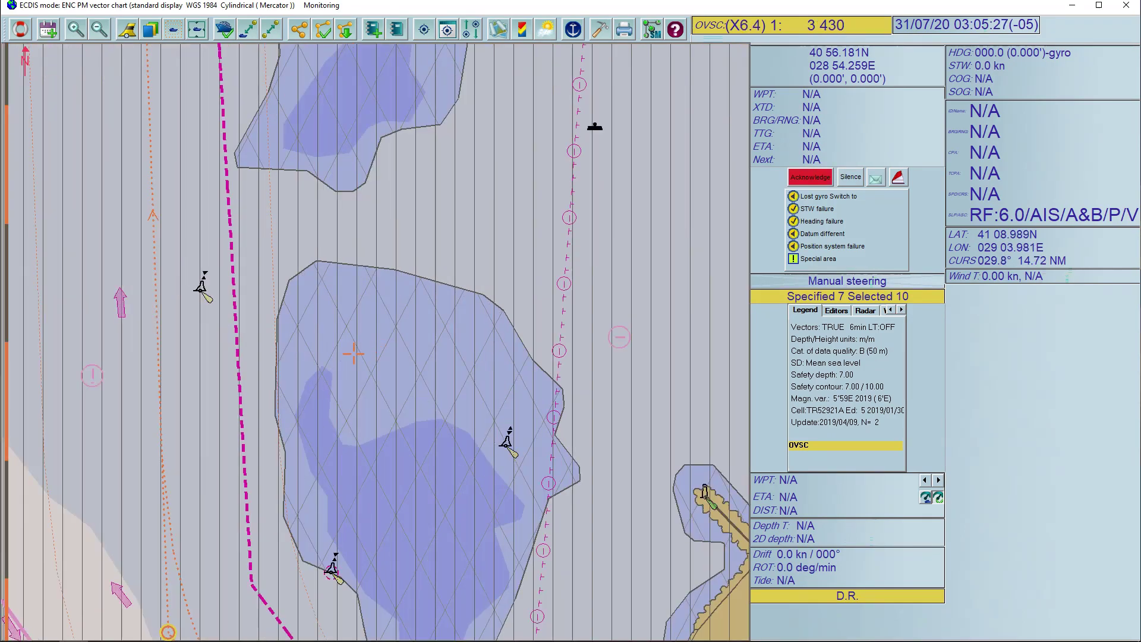
scroll(353, 354, "down", 1)
scroll(373, 294, "down", 1)
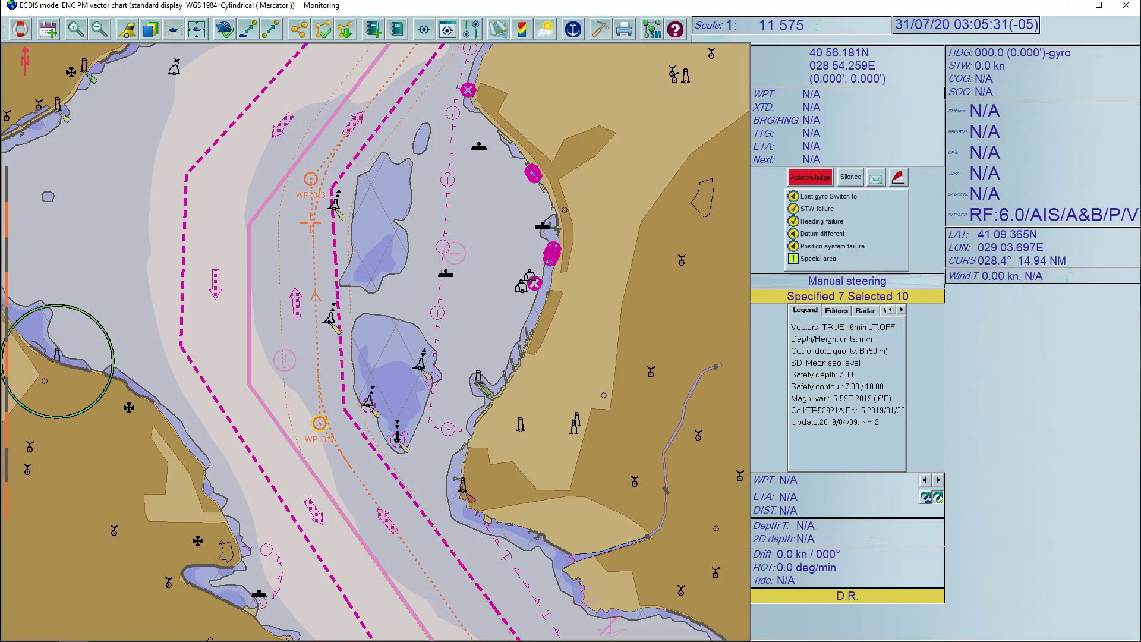
scroll(375, 341, "down", 2)
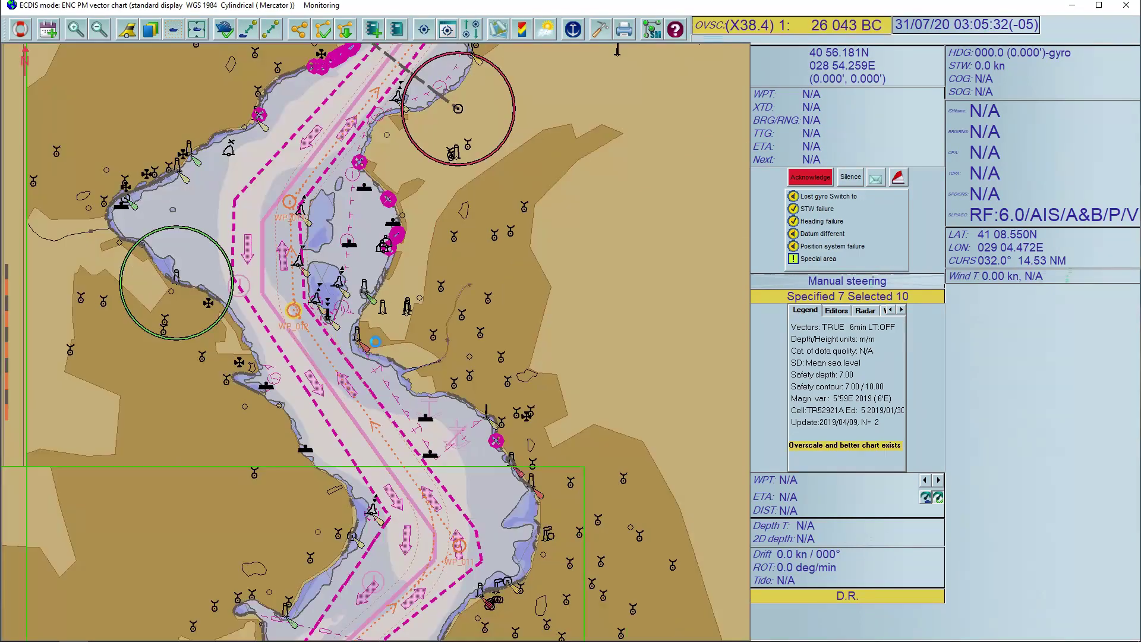
scroll(384, 350, "down", 1)
scroll(356, 350, "up", 3)
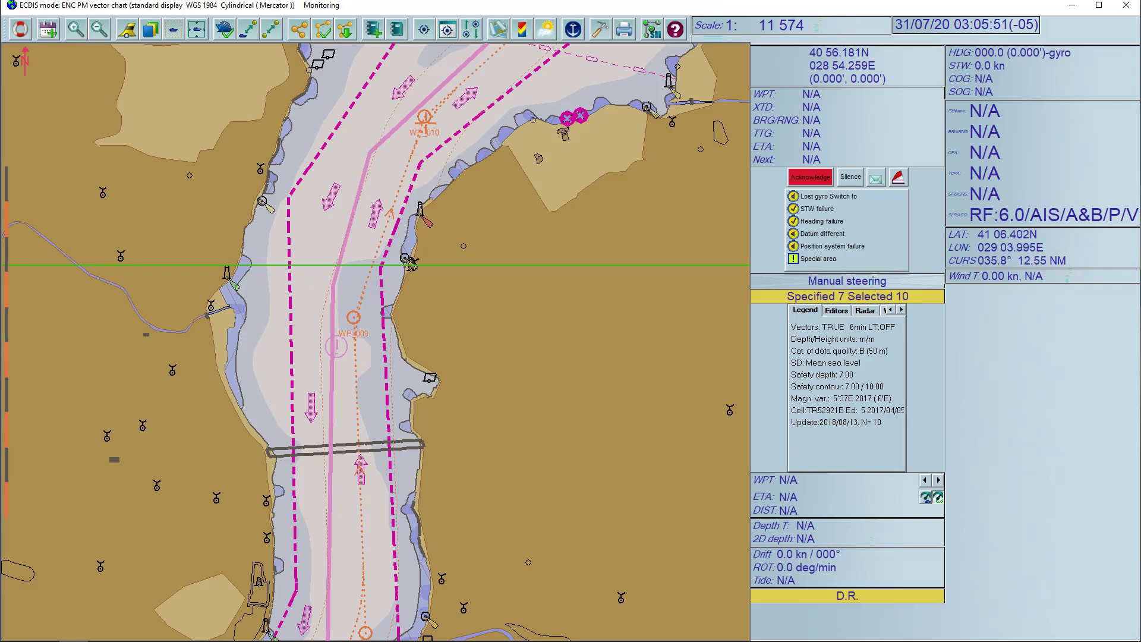
Fine-tune WP_010 and WP_009, and shift the lower waypoint left to straighten its leg
left_click_drag(426, 121, 403, 159)
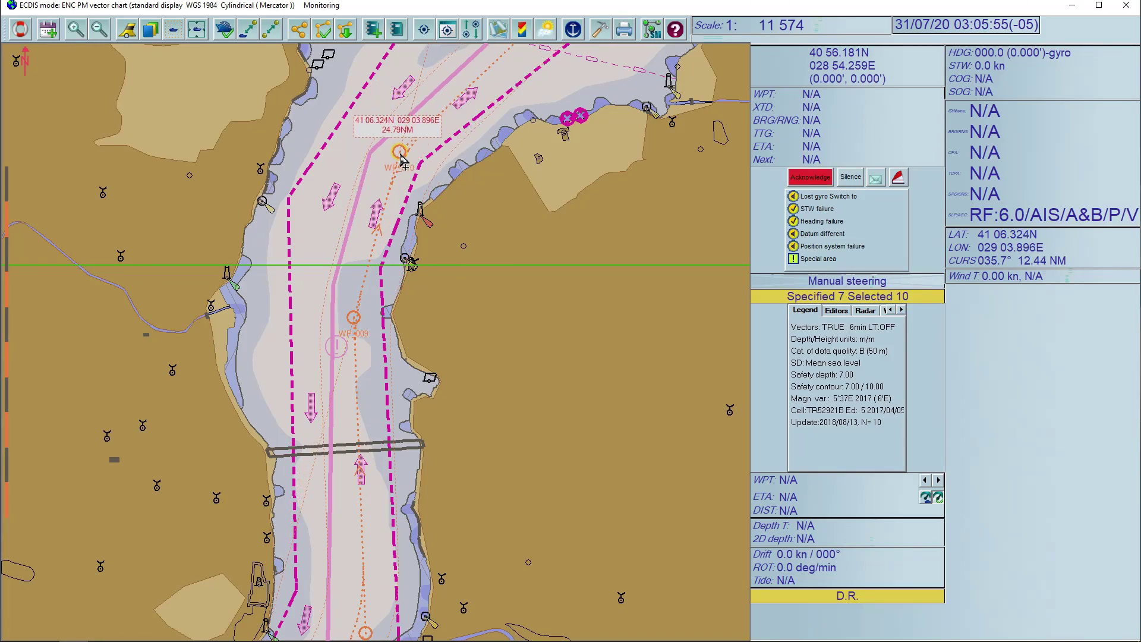
left_click_drag(400, 156, 389, 161)
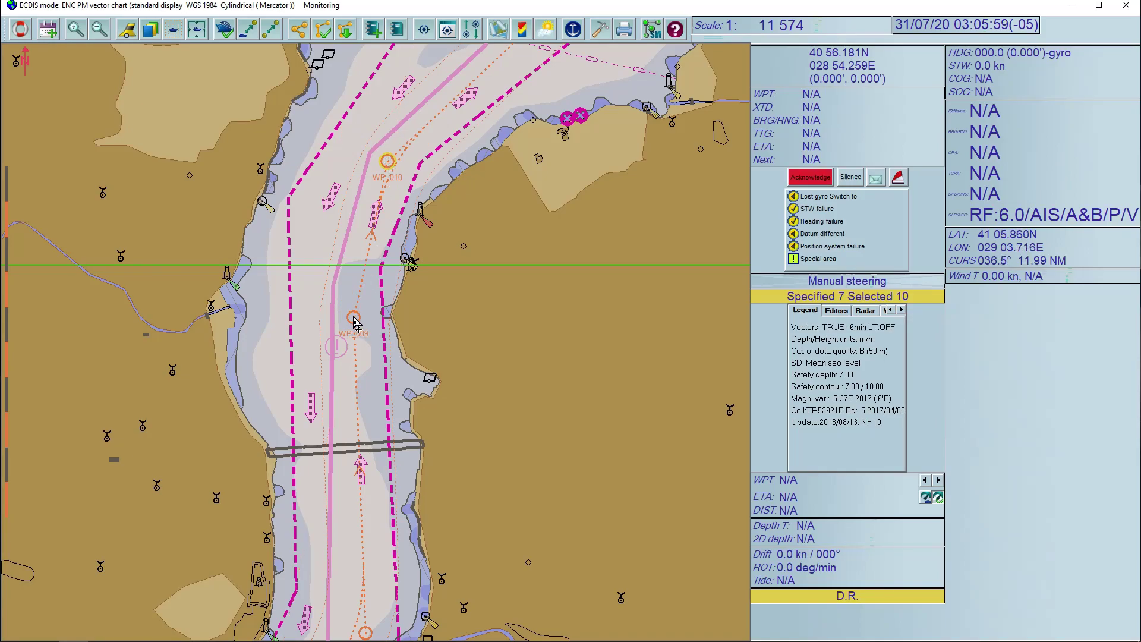
mouse_move(354, 321)
left_mouse_down()
mouse_move(348, 410)
mouse_move(362, 424)
mouse_move(358, 340)
left_mouse_up()
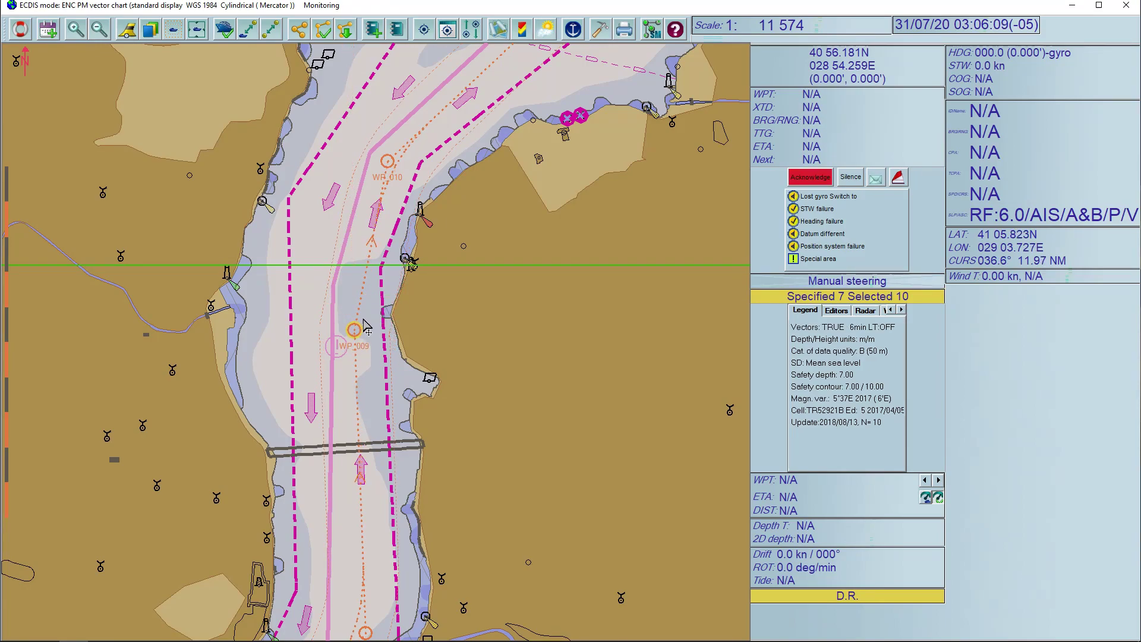
mouse_move(388, 162)
left_mouse_down()
mouse_move(423, 141)
mouse_move(414, 148)
left_mouse_up()
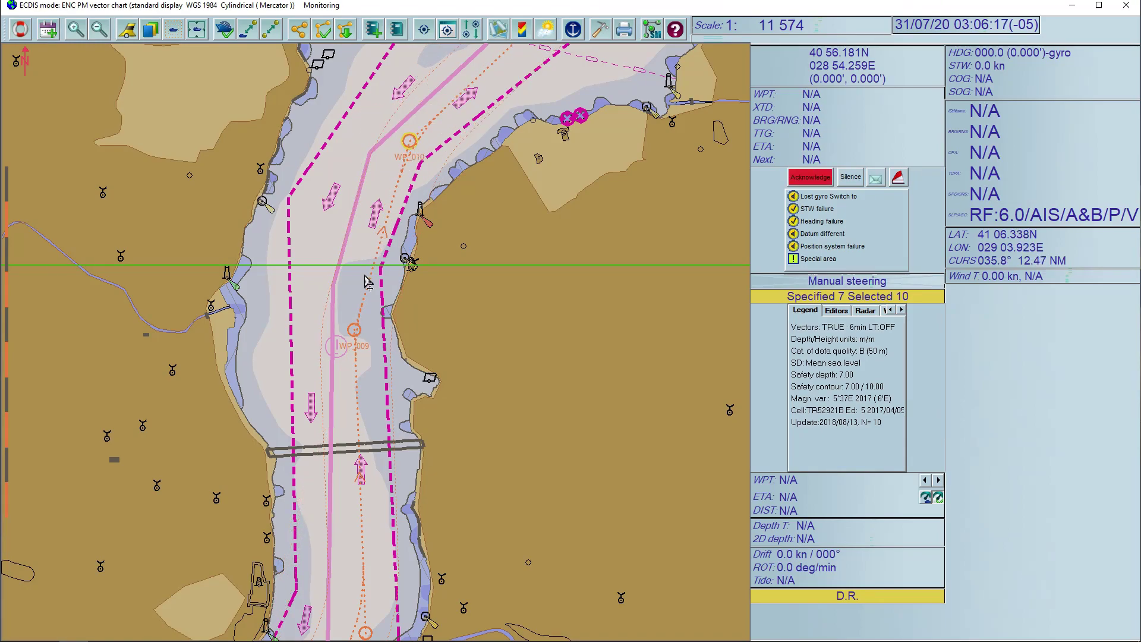
left_click_drag(354, 338, 352, 333)
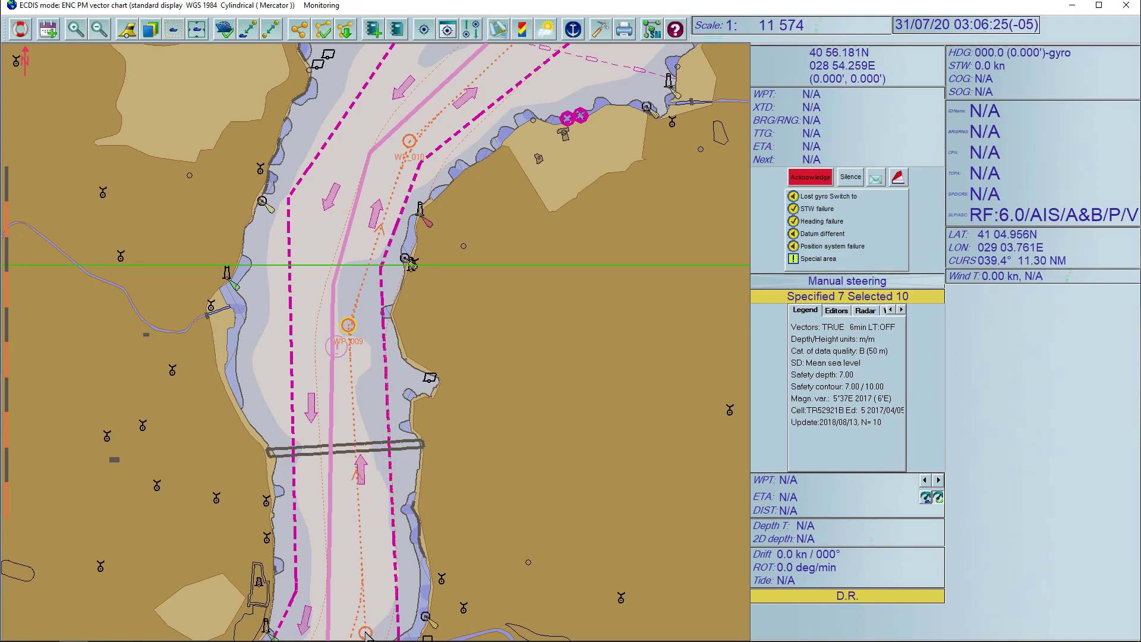
left_click_drag(367, 635, 354, 632)
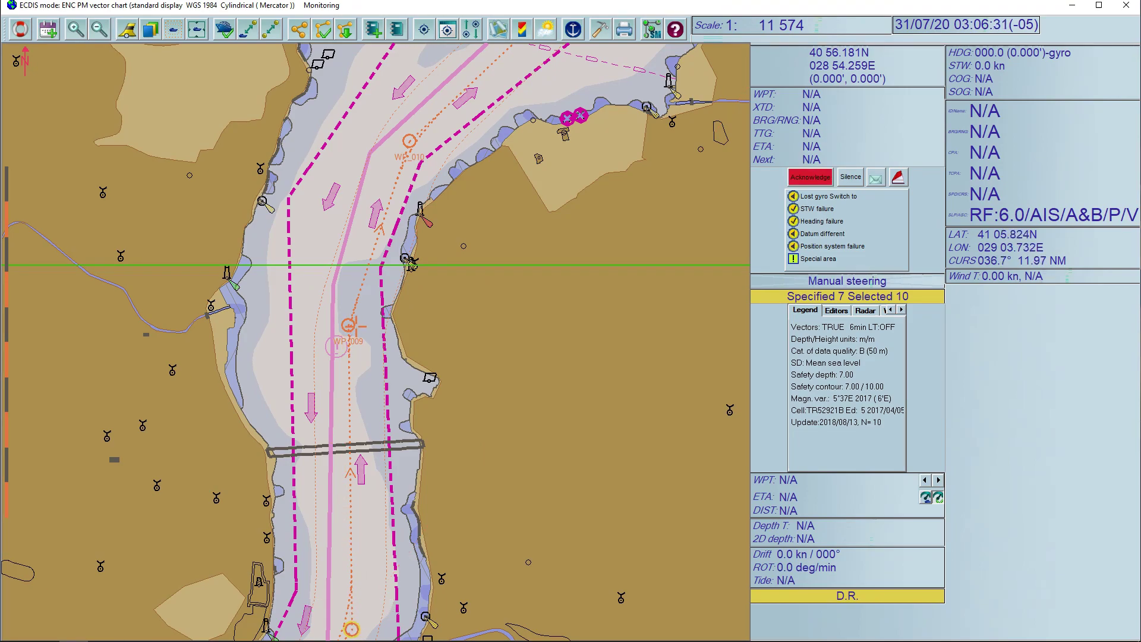
Re-run Check route on the edited route and approve it despite unacknowledged alarms
right_click(358, 307)
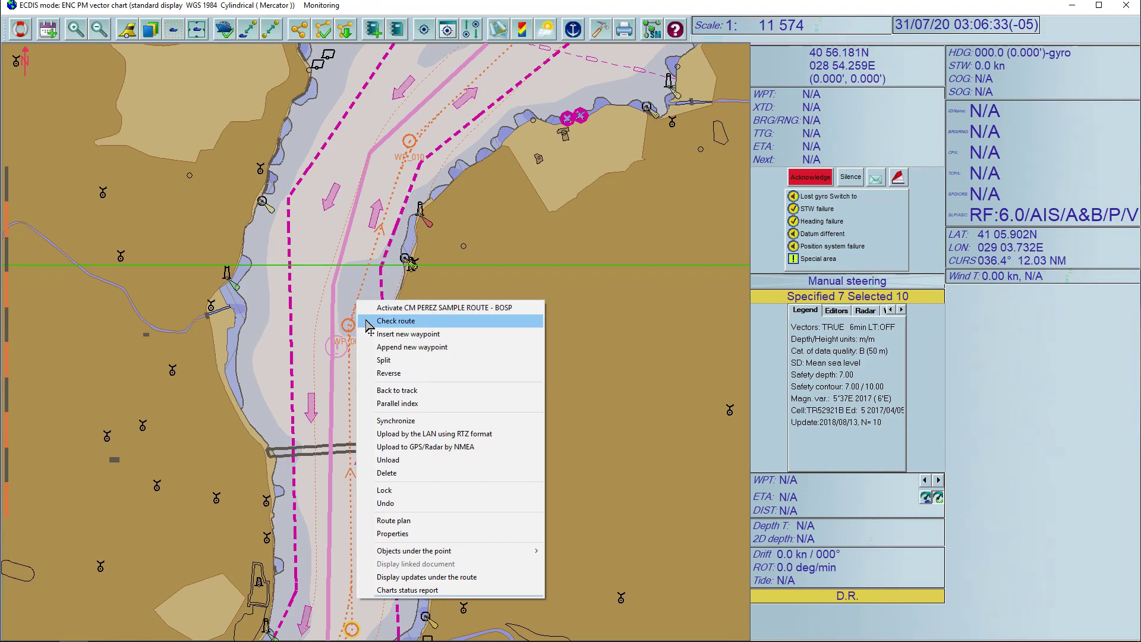
left_click(384, 320)
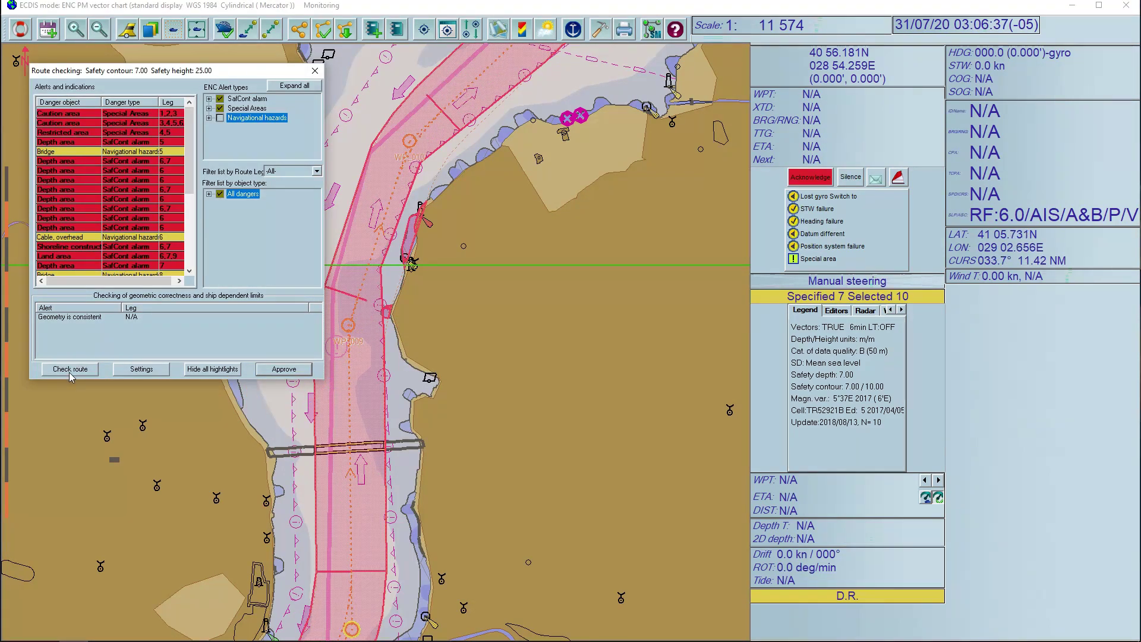
left_click(273, 374)
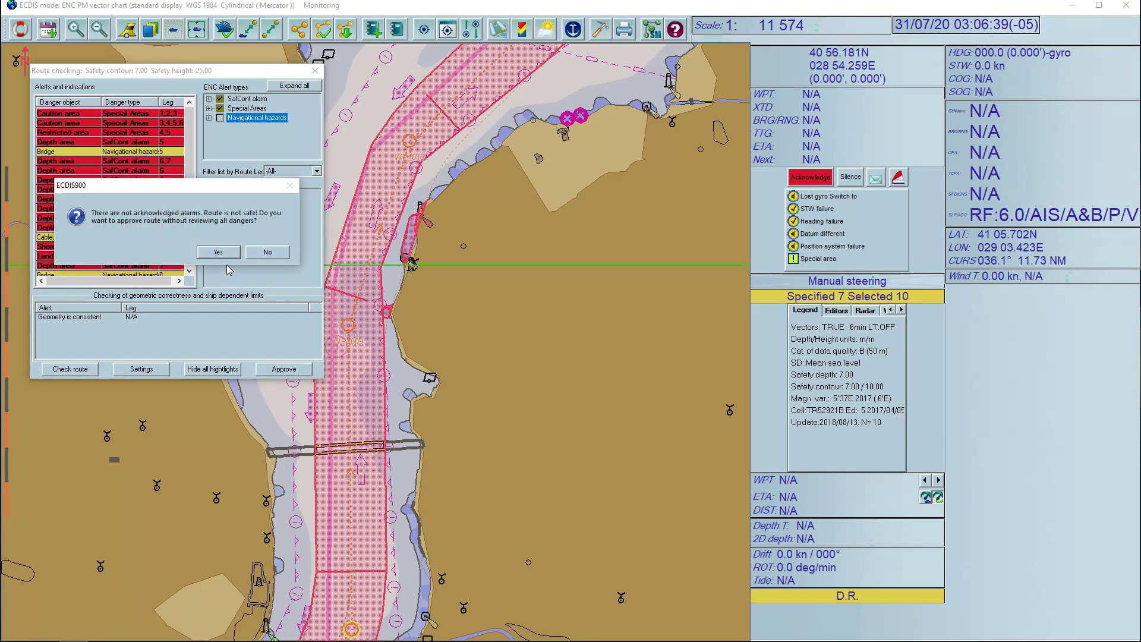
left_click(225, 252)
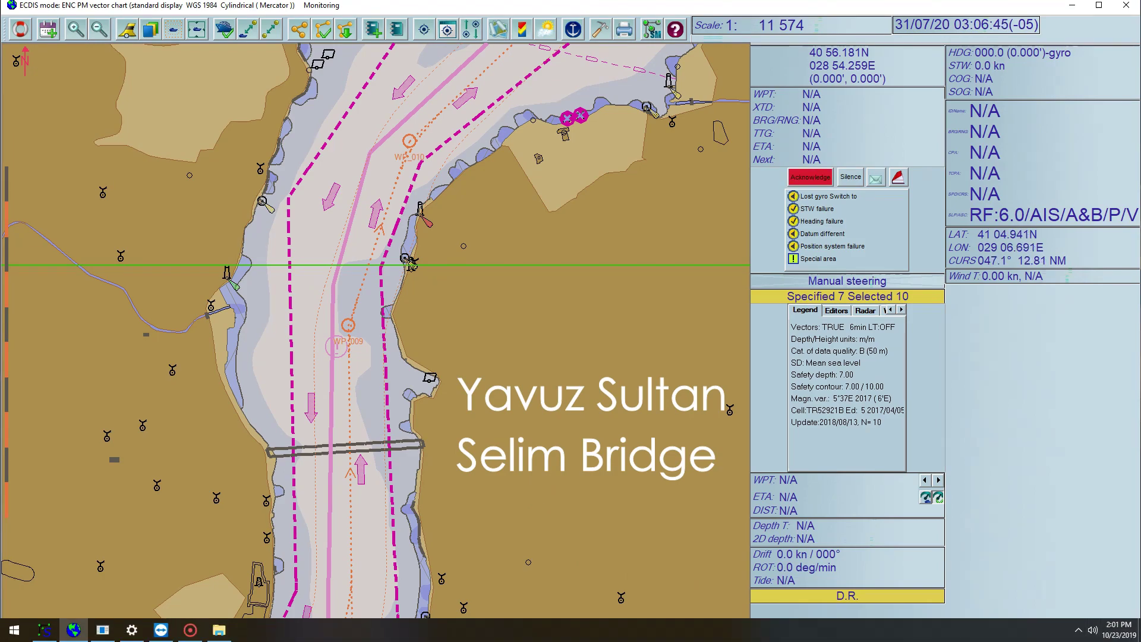
left_click(190, 631)
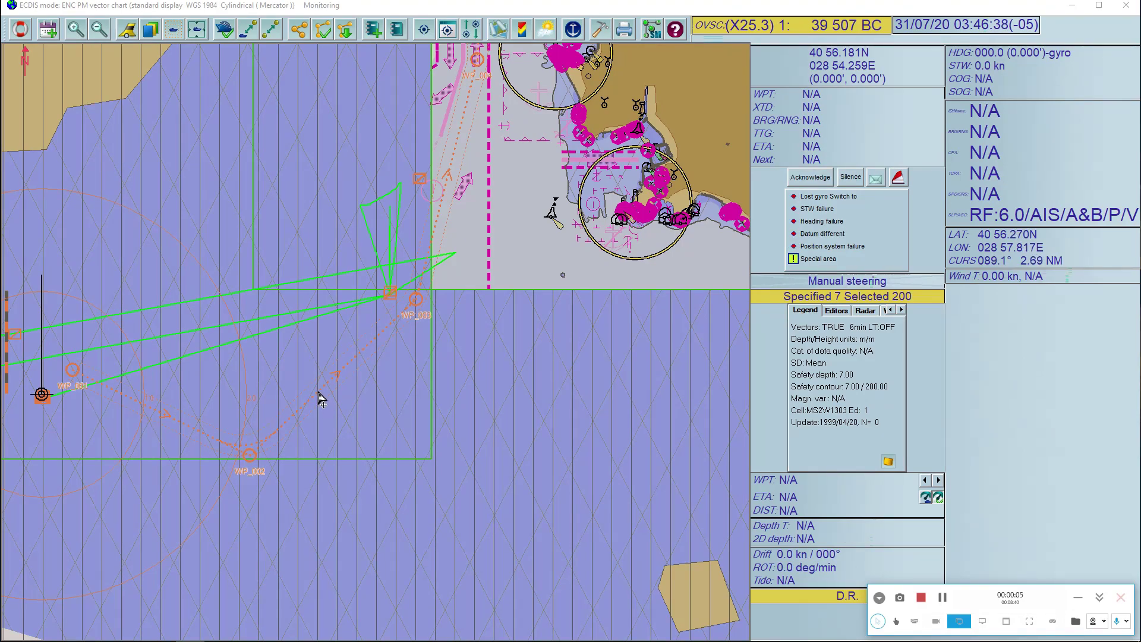
Run Check route on the Bosporus route, then approve it and confirm with Yes
right_click(321, 399)
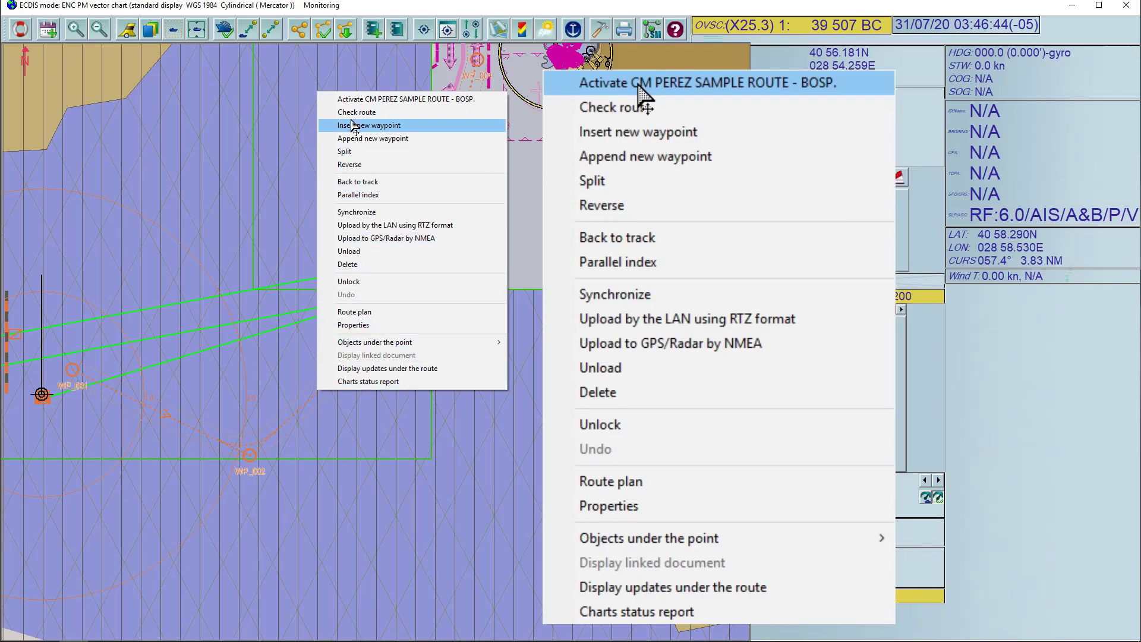
left_click(371, 109)
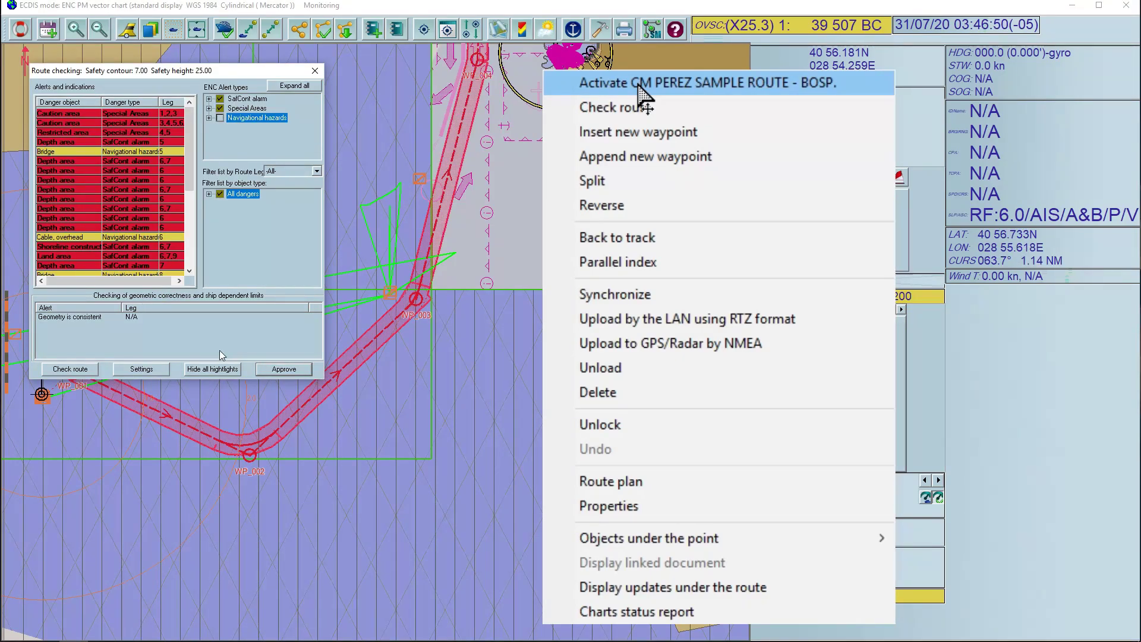
left_click(273, 367)
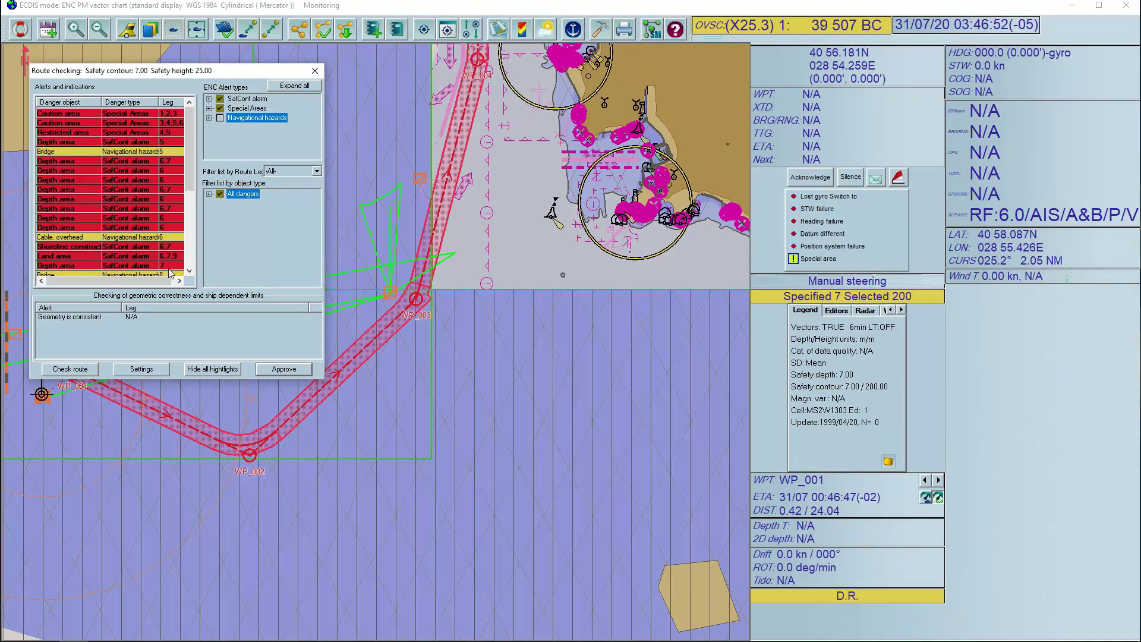
left_click(291, 372)
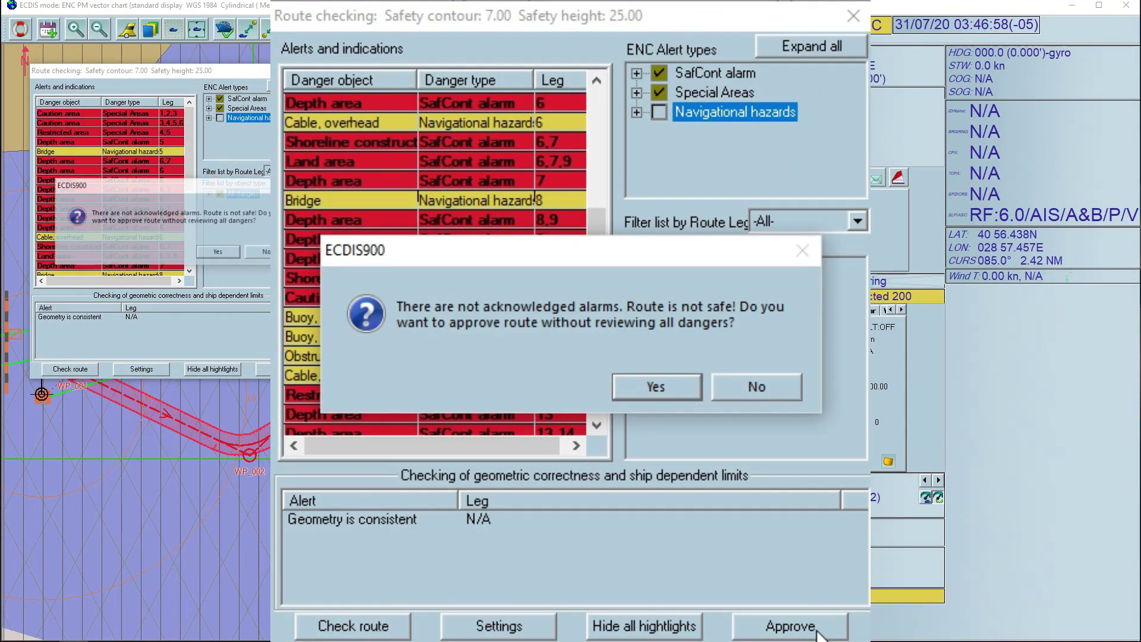
key("Return")
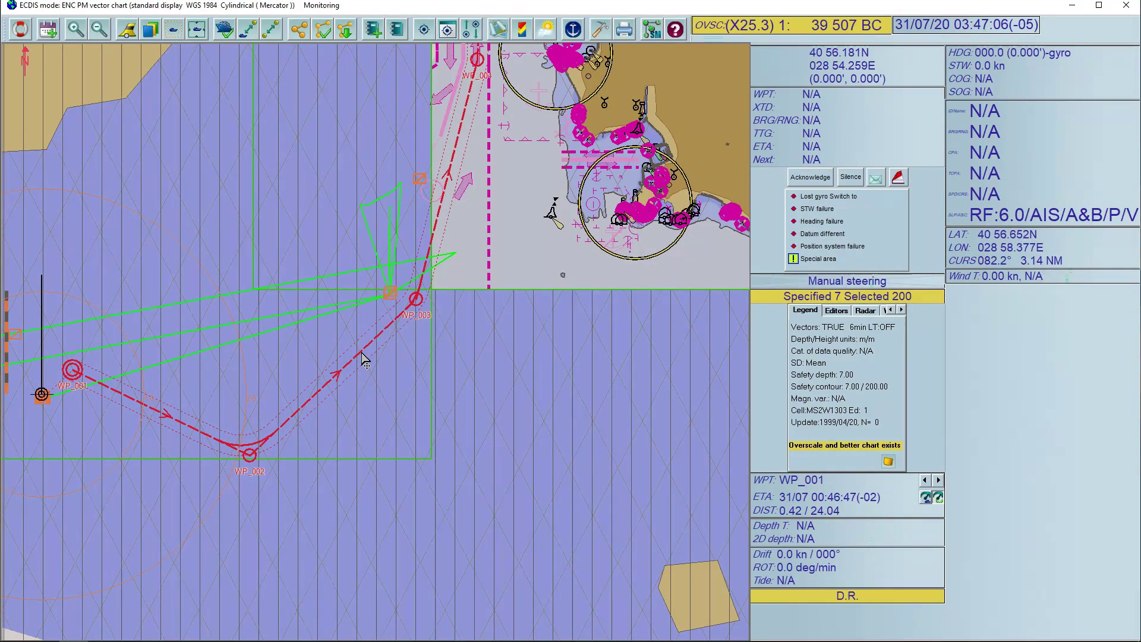
Dismiss the route menu and pan the chart to the detailed southern entrance coastline
right_click(364, 359)
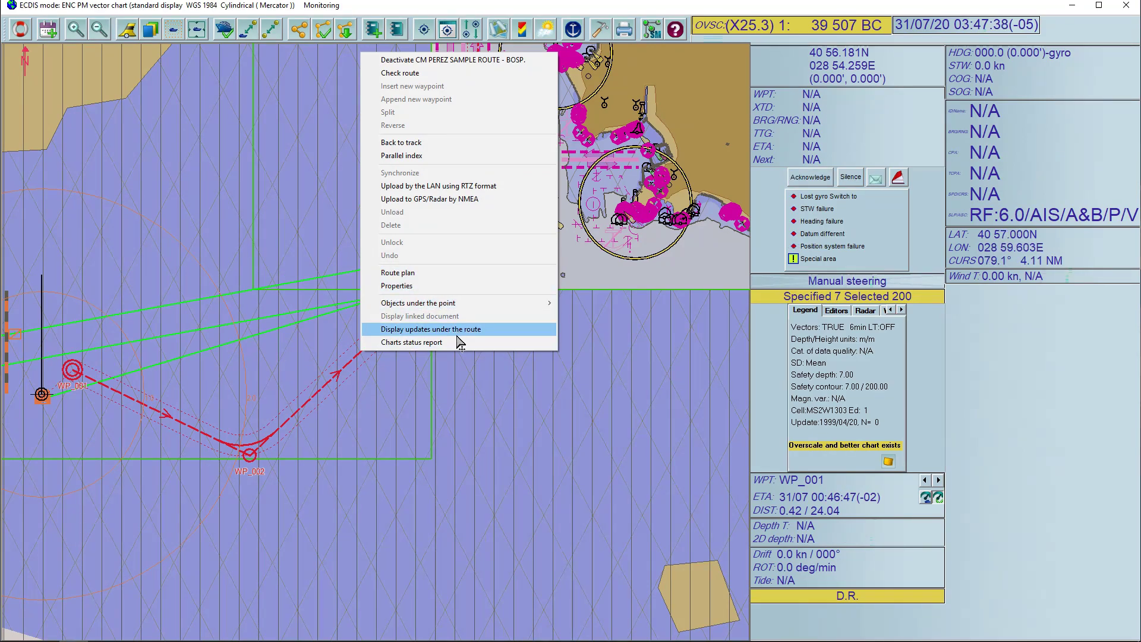
left_click(629, 409)
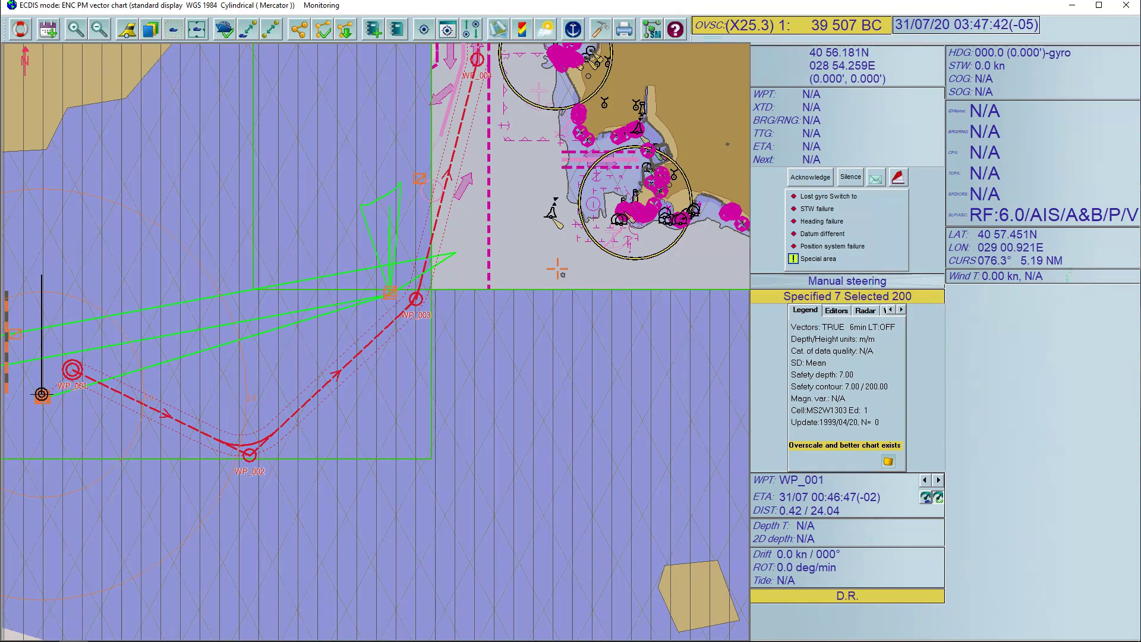
left_click_drag(554, 265, 388, 548)
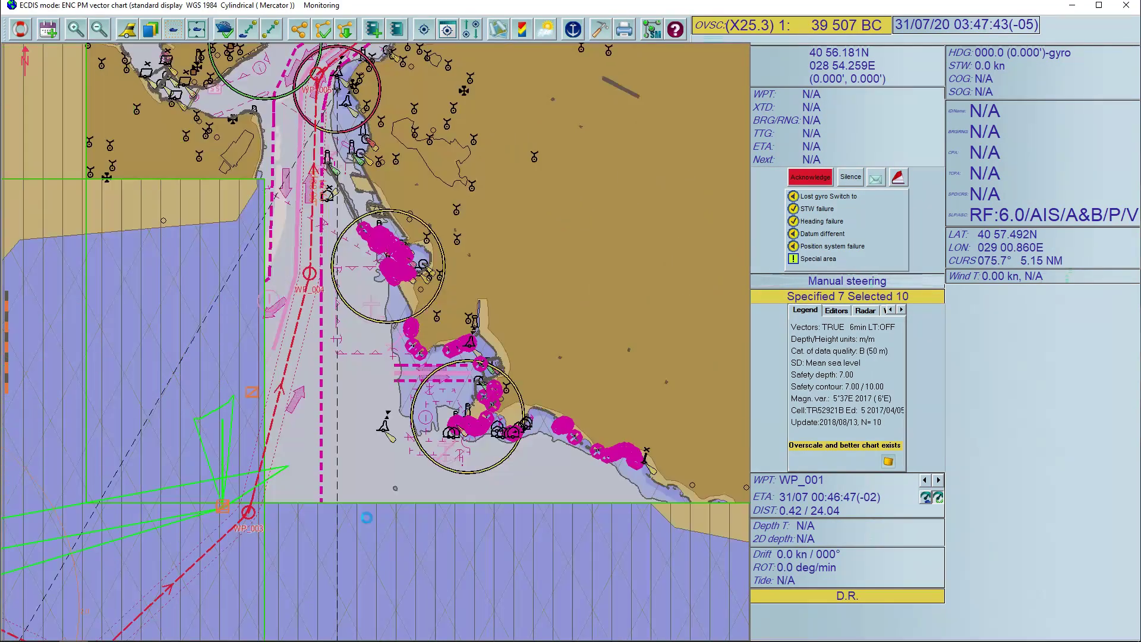
scroll(628, 348, "up", 2)
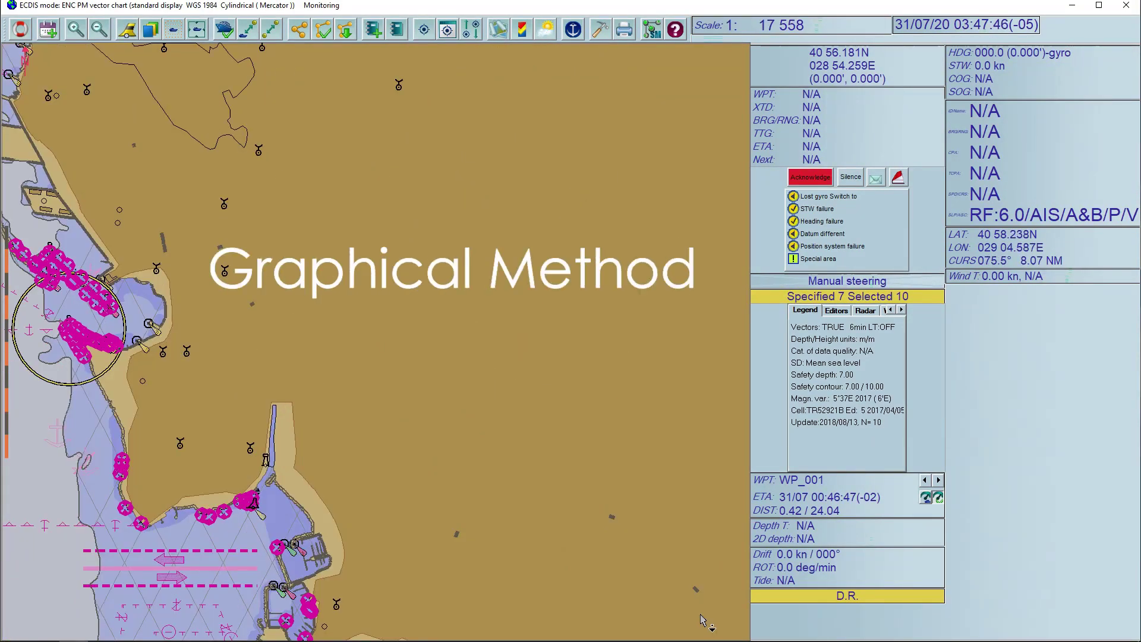